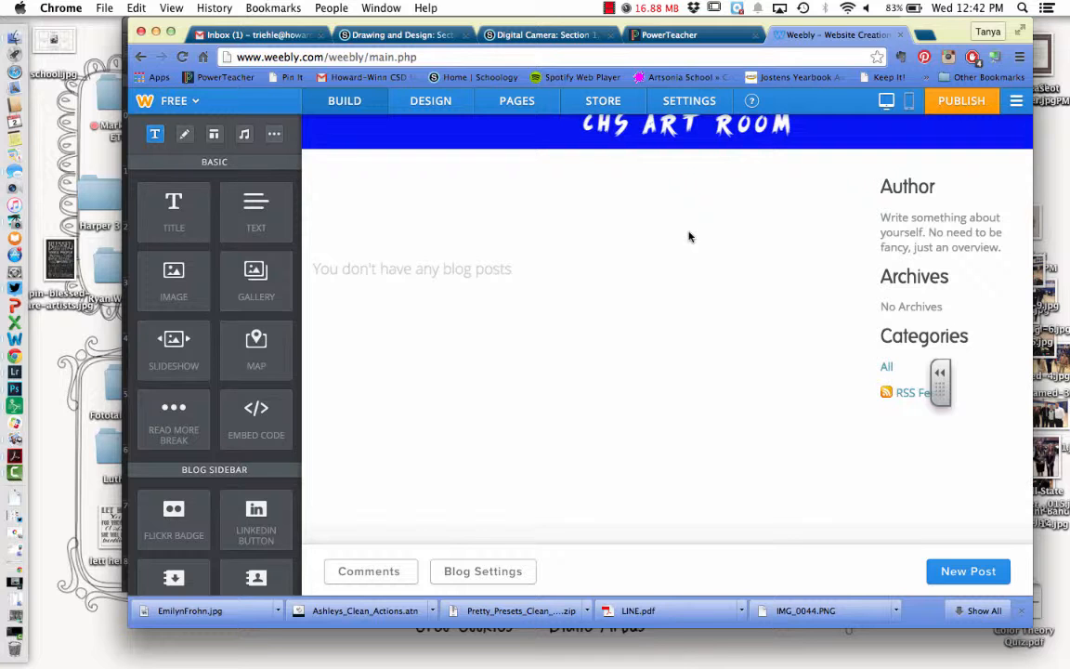
# - Start a new blog post and title it "Example of Post"
pyautogui.scroll(5, 688, 236)
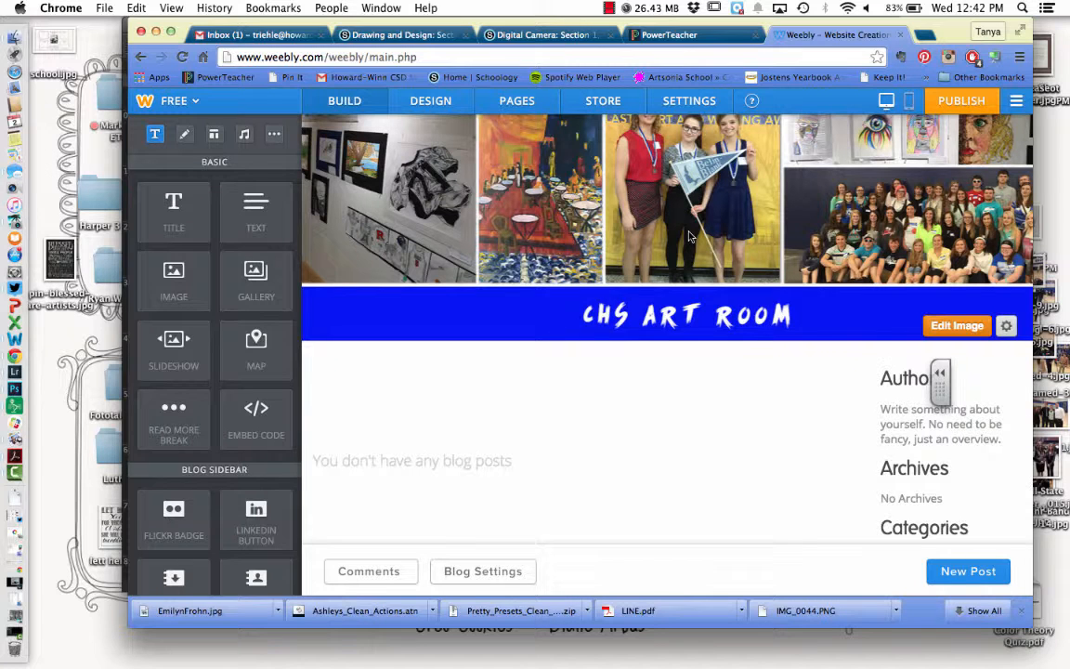
pyautogui.click(966, 571)
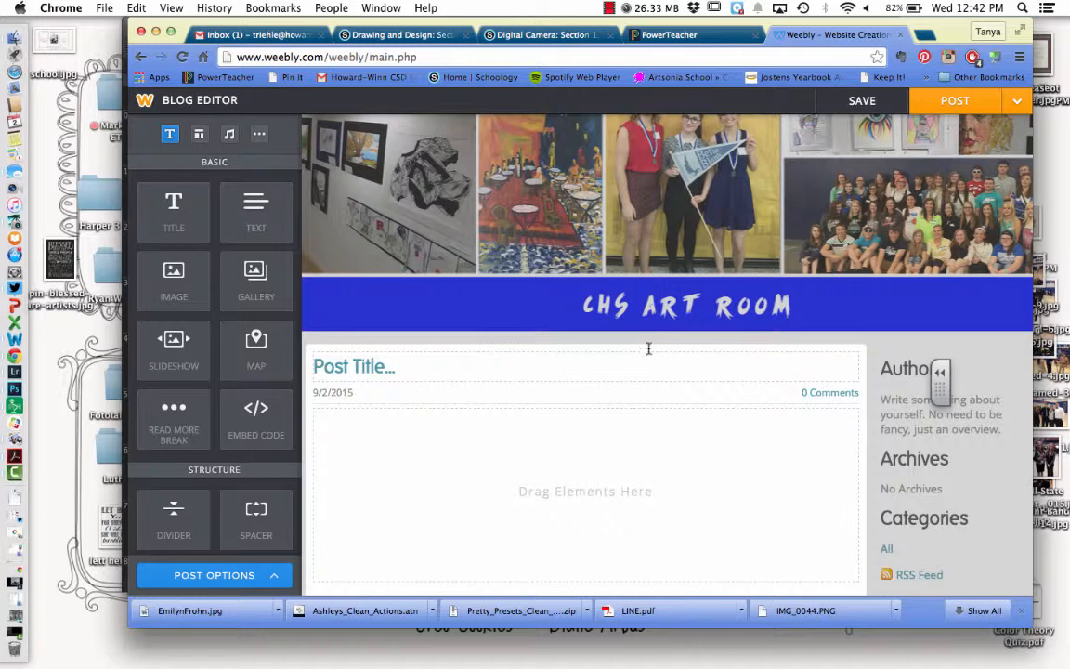
pyautogui.click(647, 363)
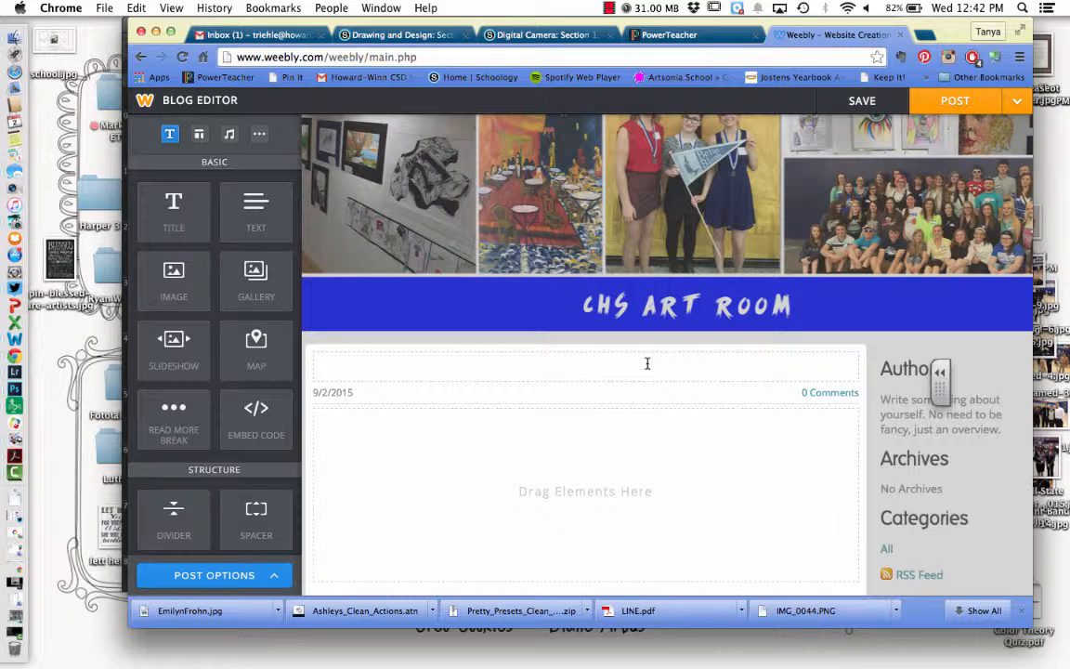
pyautogui.write('Example o')
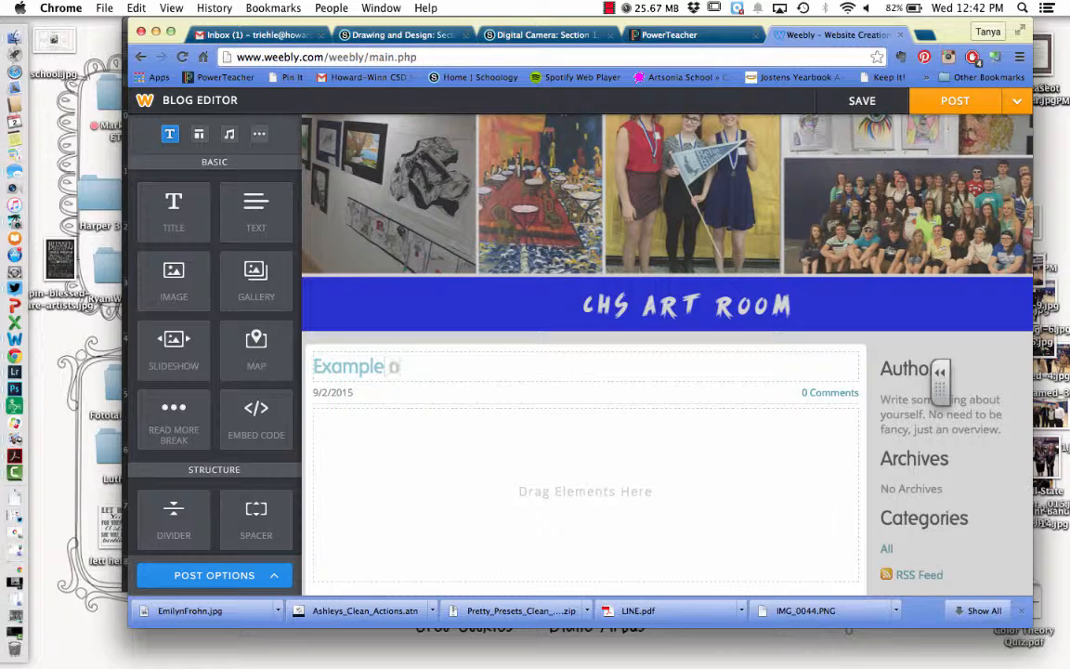
pyautogui.write('f Post')
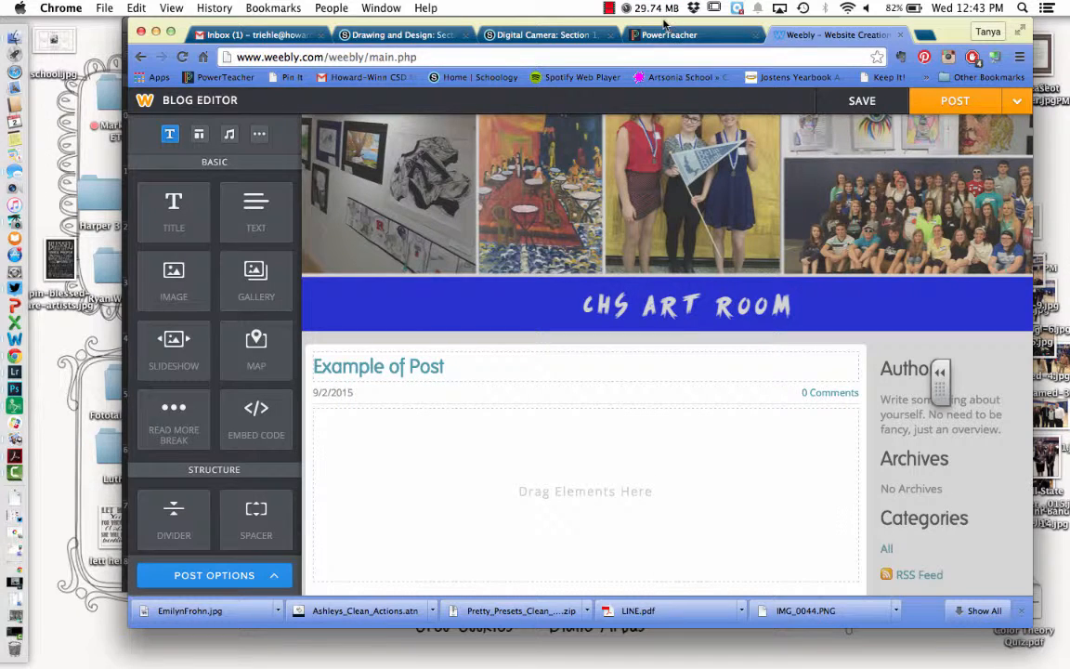
# - Minimize the browser to switch to Photoshop, activate the Move tool and collapse the Character settings covering the flower photo
pyautogui.moveTo(665, 18); pyautogui.dragTo(608, 17)
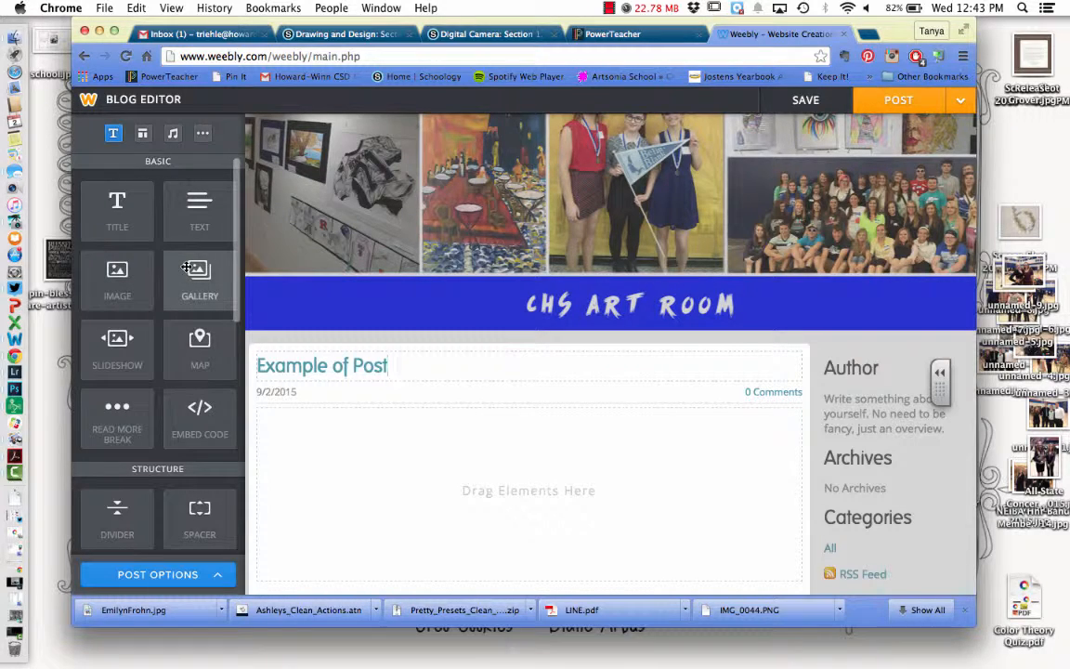
pyautogui.click(100, 30)
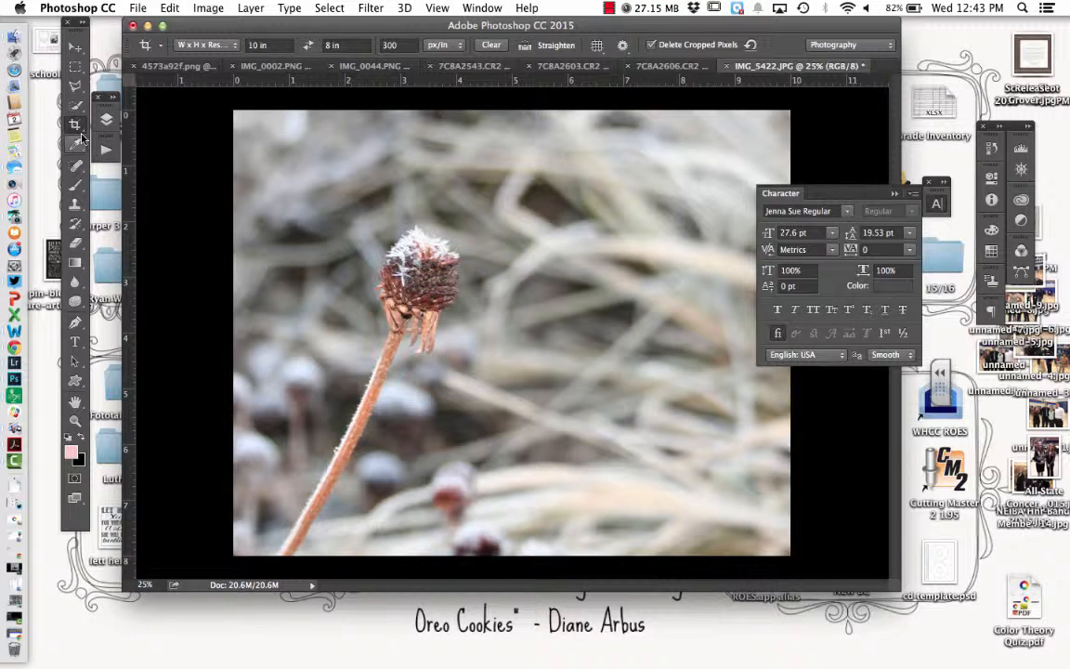
pyautogui.click(77, 48)
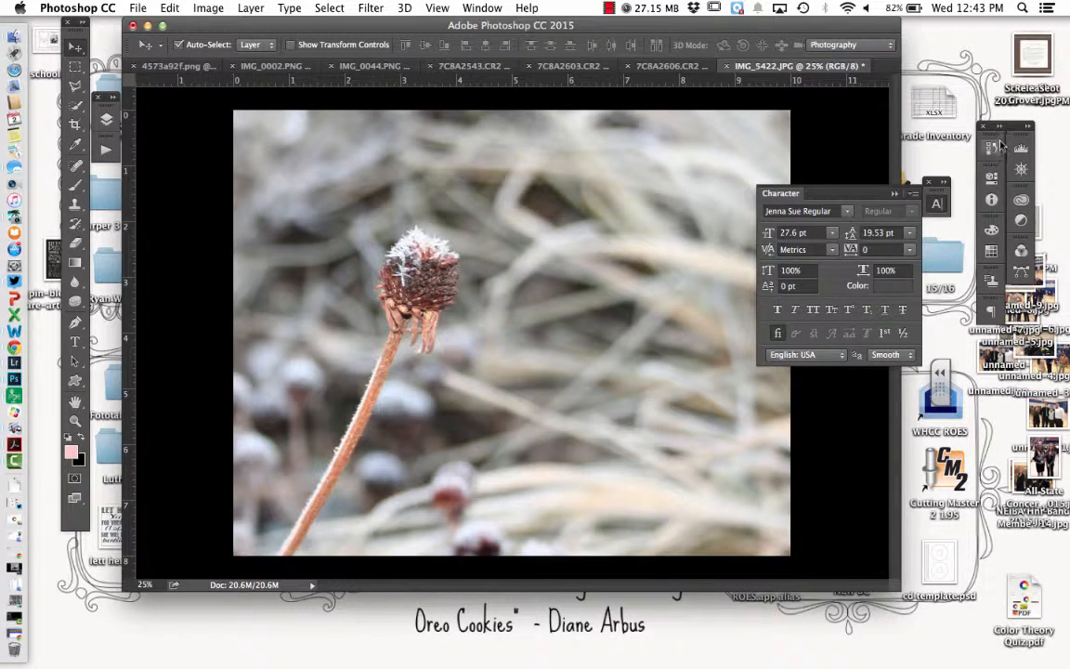
pyautogui.click(895, 194)
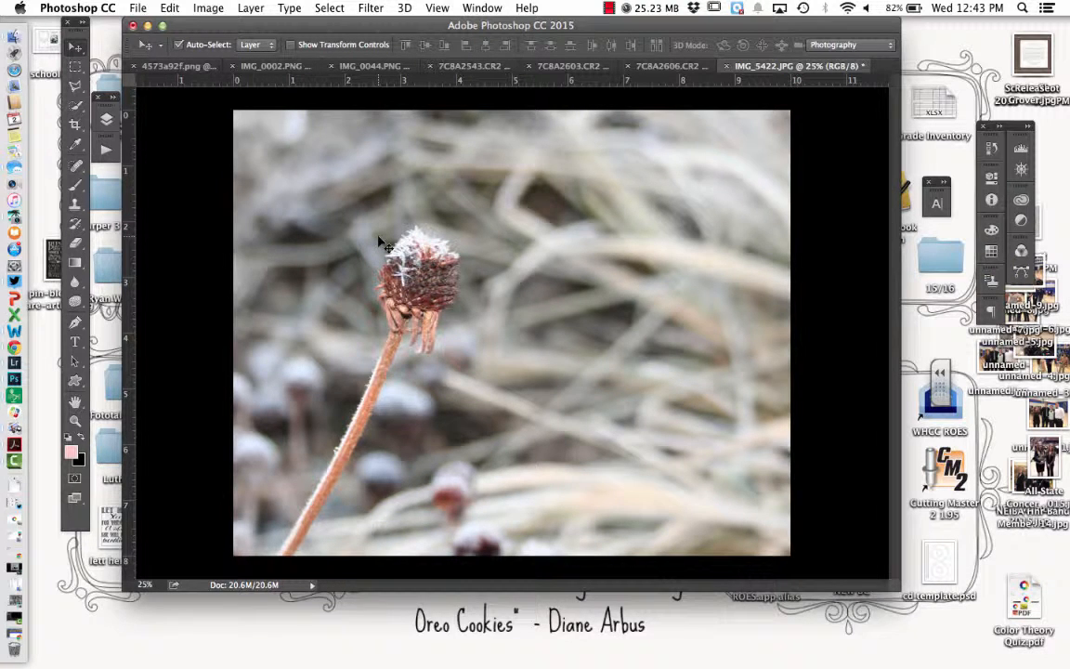
# - Run the "IF on" action from the My Workflows set on the flower photo
pyautogui.click(106, 148)
pyautogui.click(159, 154)
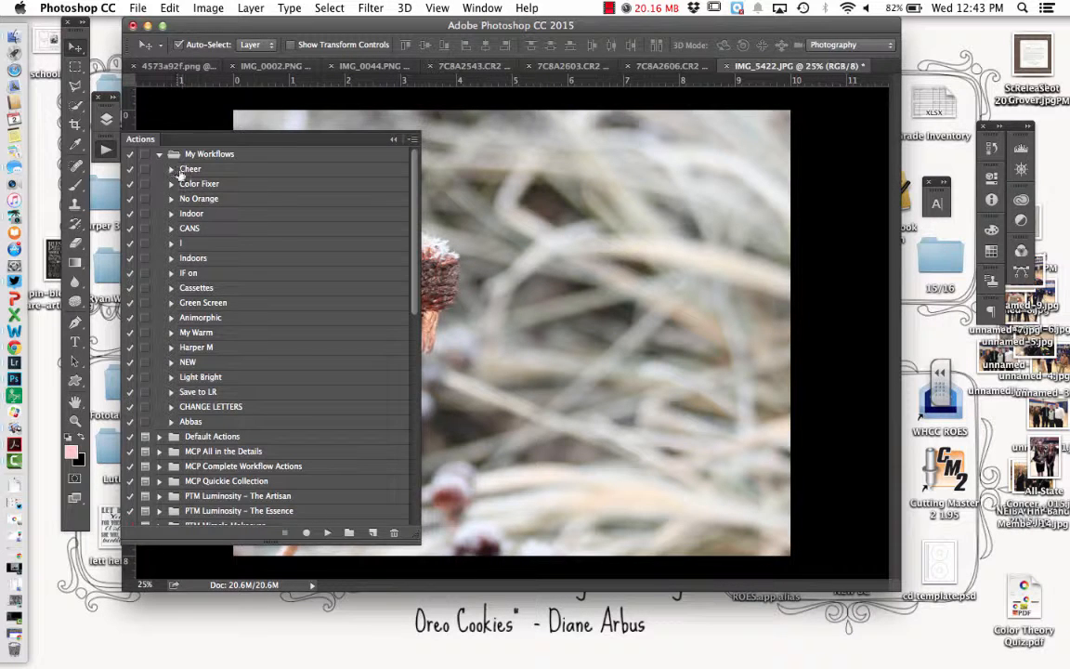
pyautogui.click(187, 272)
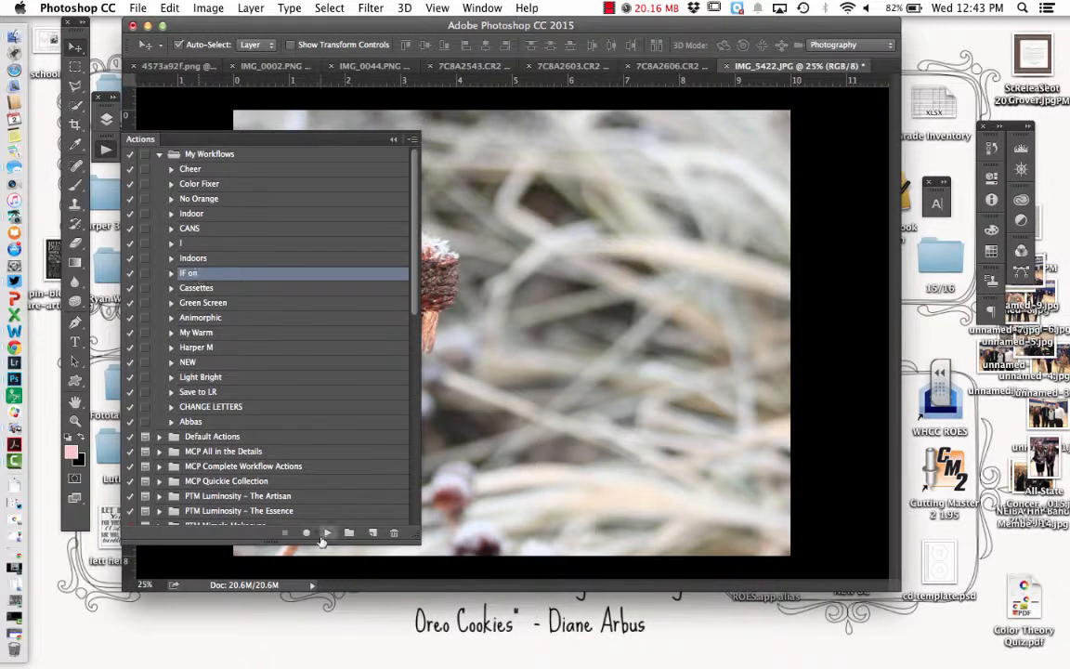
pyautogui.click(327, 532)
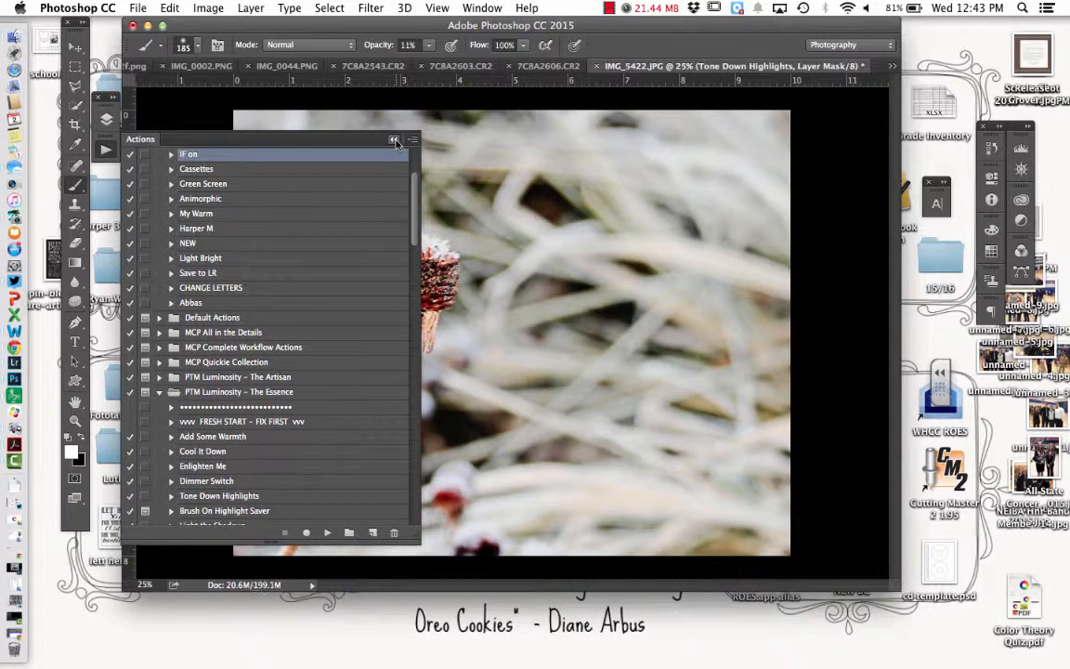
pyautogui.click(396, 142)
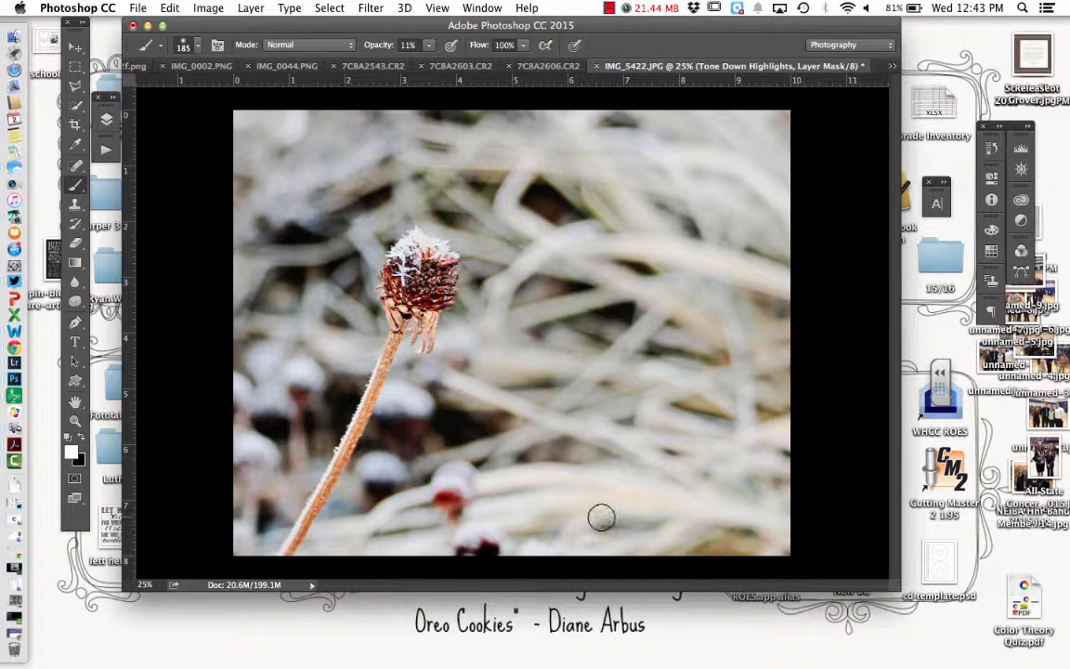
# - Hide and show the Luminous and Fierce layer groups to compare their effects on the photo
pyautogui.click(106, 119)
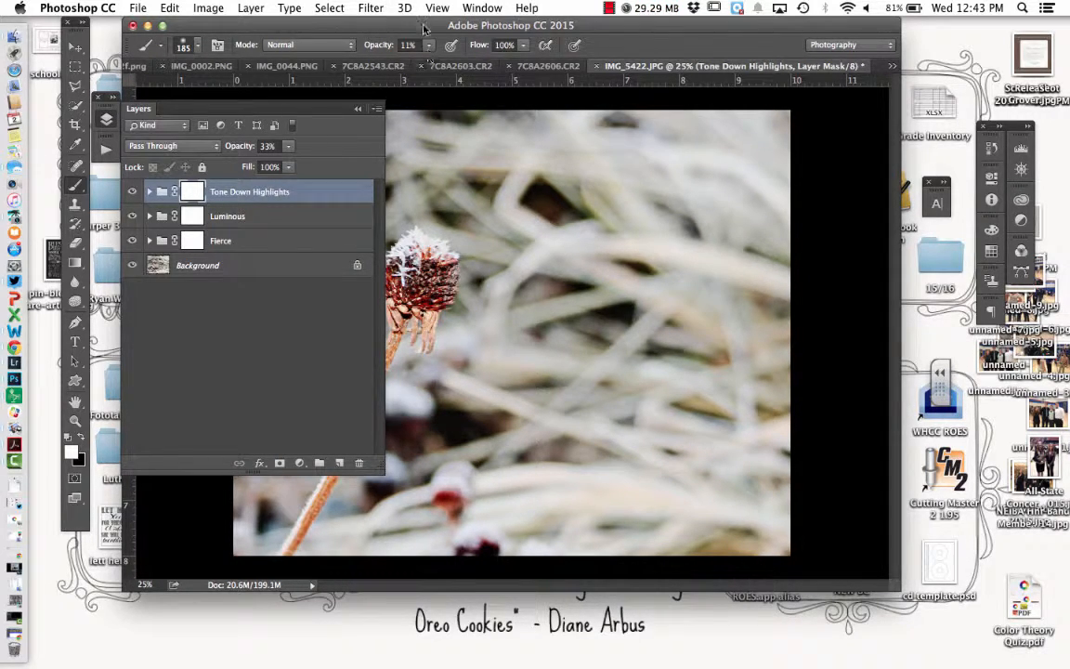
pyautogui.moveTo(424, 20); pyautogui.dragTo(543, 21)
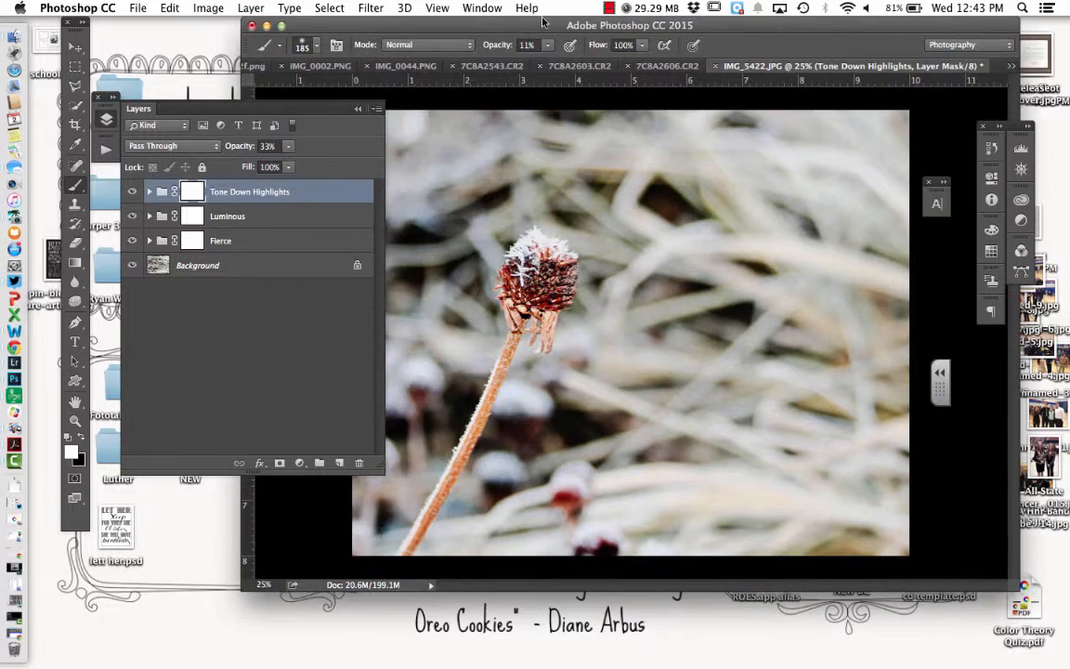
pyautogui.click(131, 215)
pyautogui.click(130, 217)
pyautogui.click(131, 242)
pyautogui.click(131, 242)
pyautogui.click(131, 216)
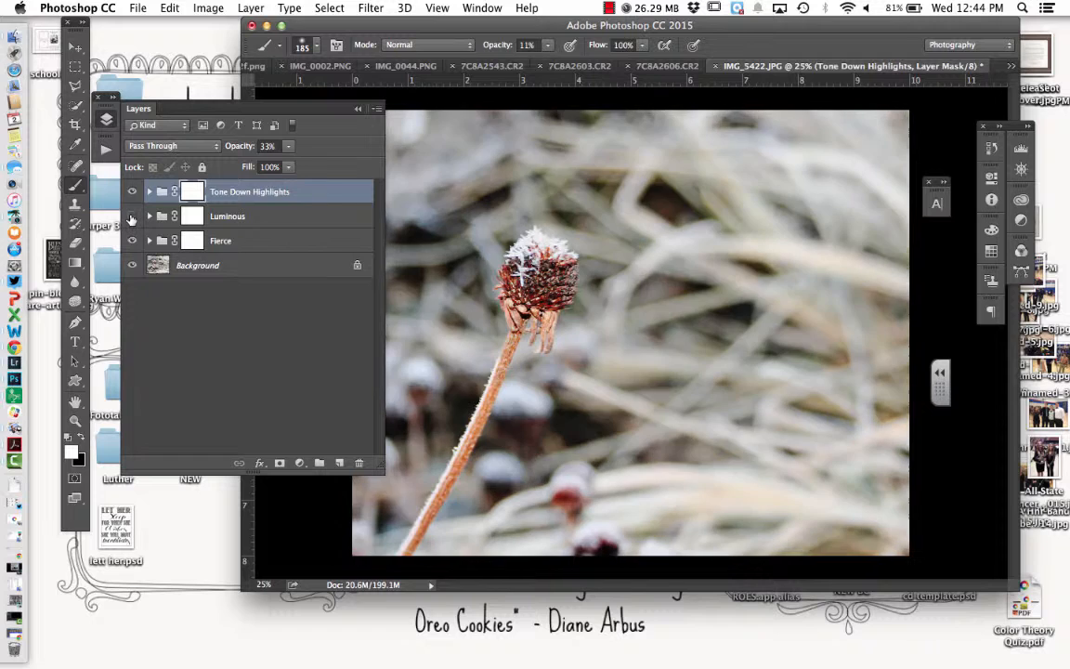
pyautogui.click(131, 216)
# - Invert the Luminous group's mask and paint the effect back over the flower head and stem, raising the brush opacity to 100%
pyautogui.click(191, 215)
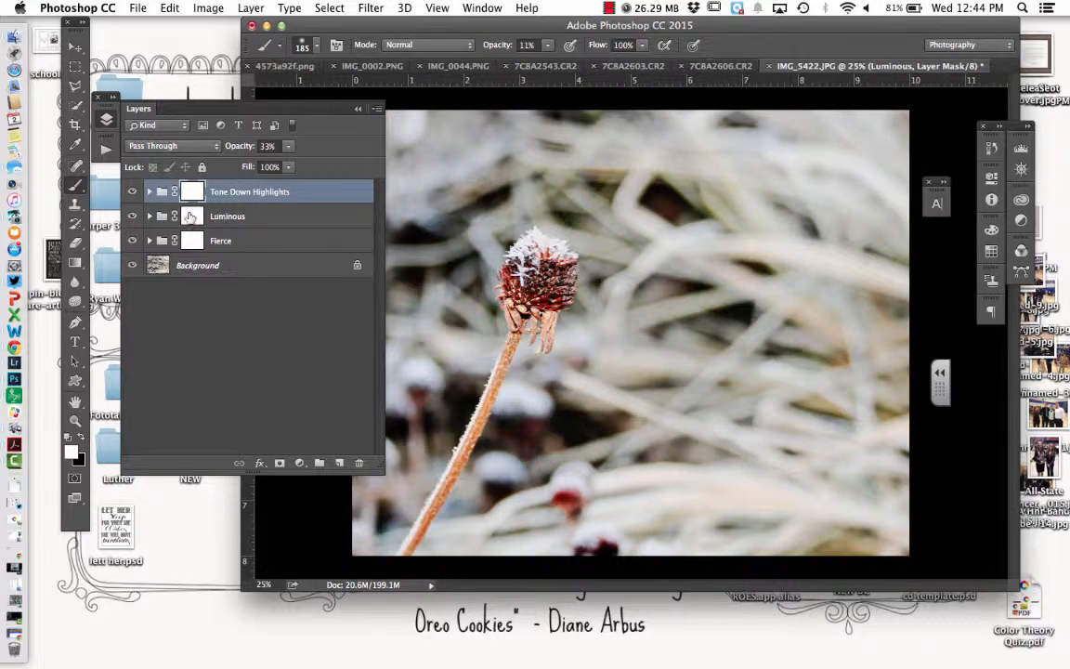
pyautogui.press('super+i')
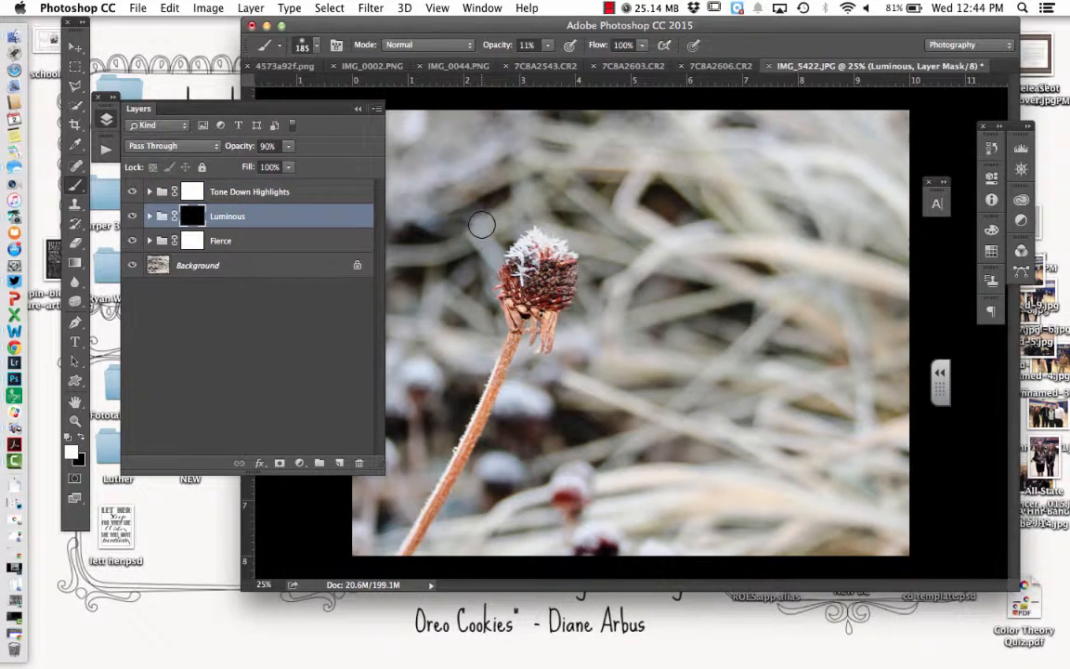
pyautogui.moveTo(519, 243)
pyautogui.mouseDown()
pyautogui.moveTo(510, 284)
pyautogui.moveTo(538, 326)
pyautogui.moveTo(517, 313)
pyautogui.mouseUp()
pyautogui.moveTo(548, 45); pyautogui.dragTo(595, 64)
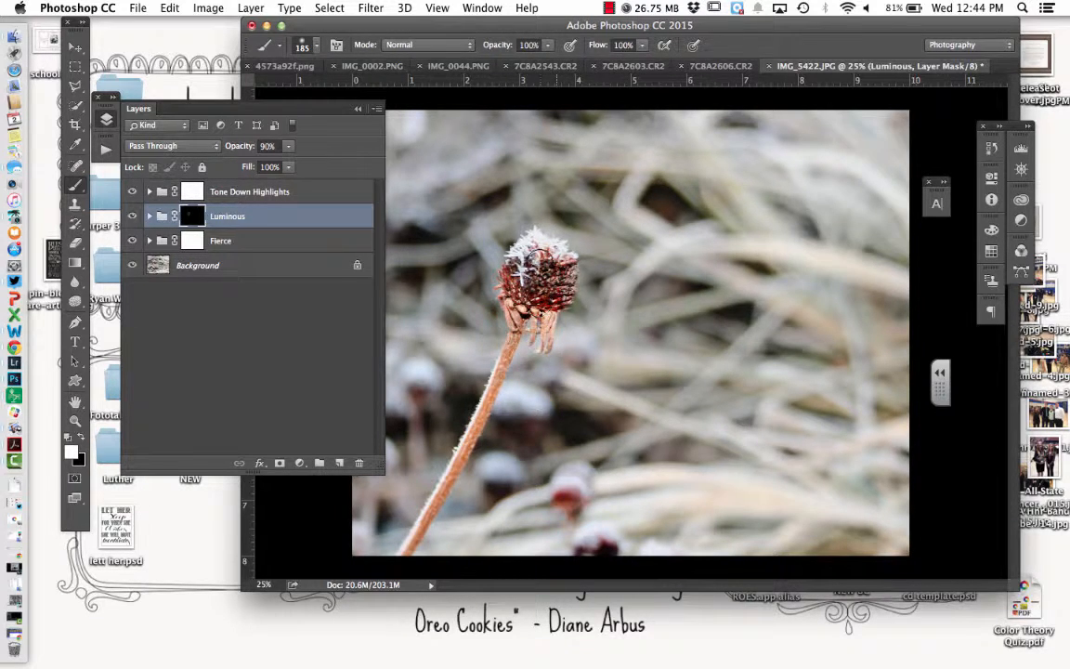
pyautogui.moveTo(528, 258)
pyautogui.mouseDown()
pyautogui.moveTo(483, 410)
pyautogui.moveTo(402, 541)
pyautogui.mouseUp()
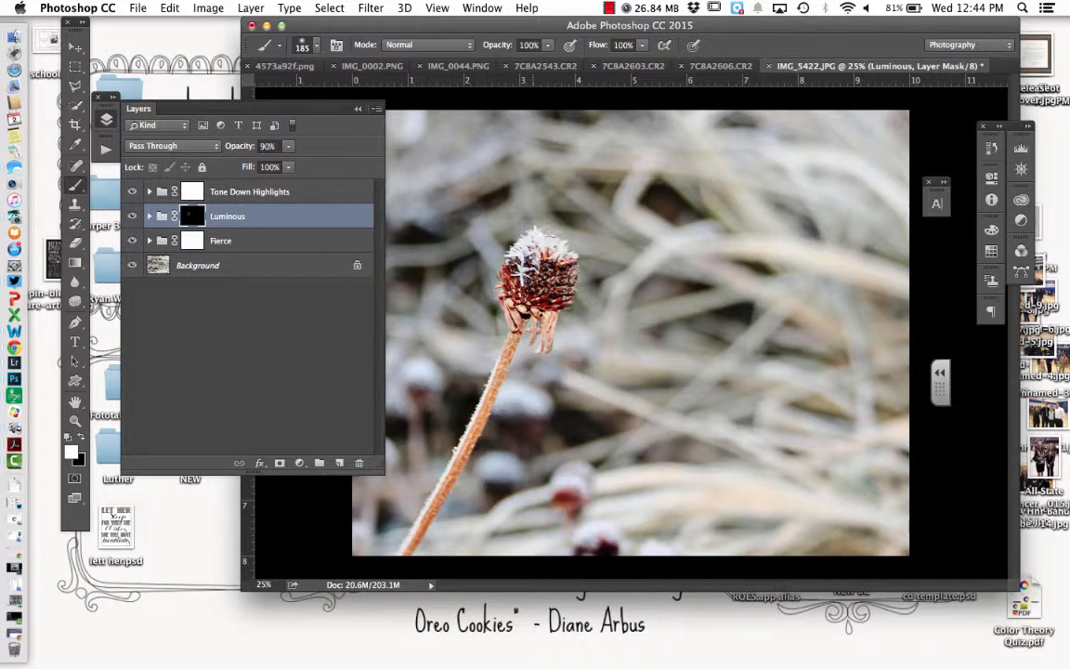
# - Flatten the image, discarding the hidden layers
pyautogui.click(259, 8)
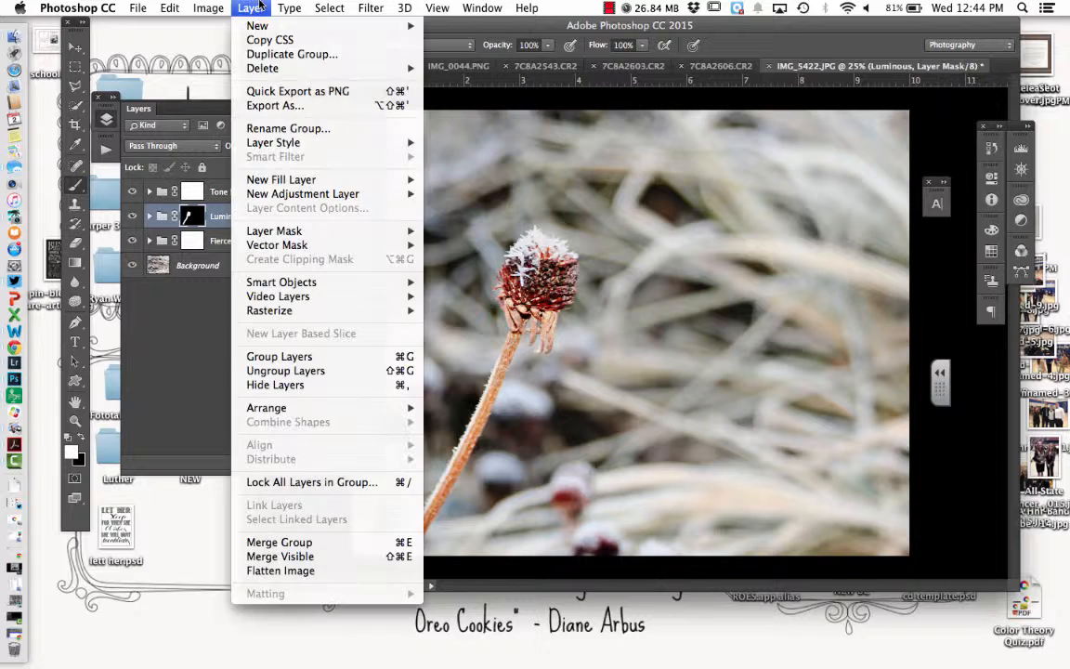
pyautogui.click(336, 572)
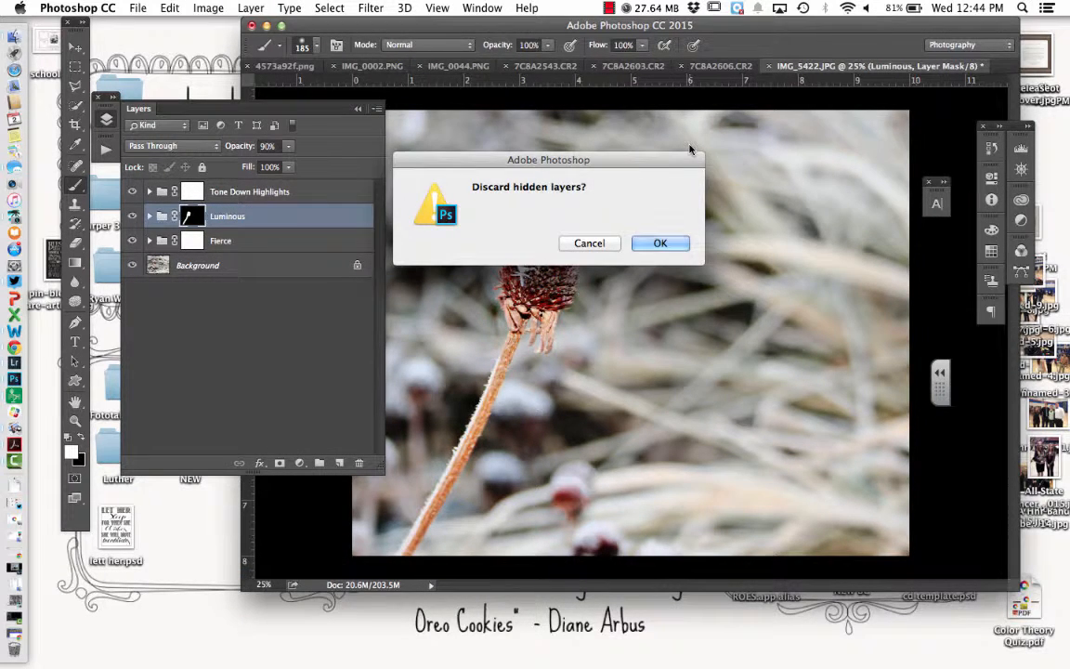
pyautogui.press('Return')
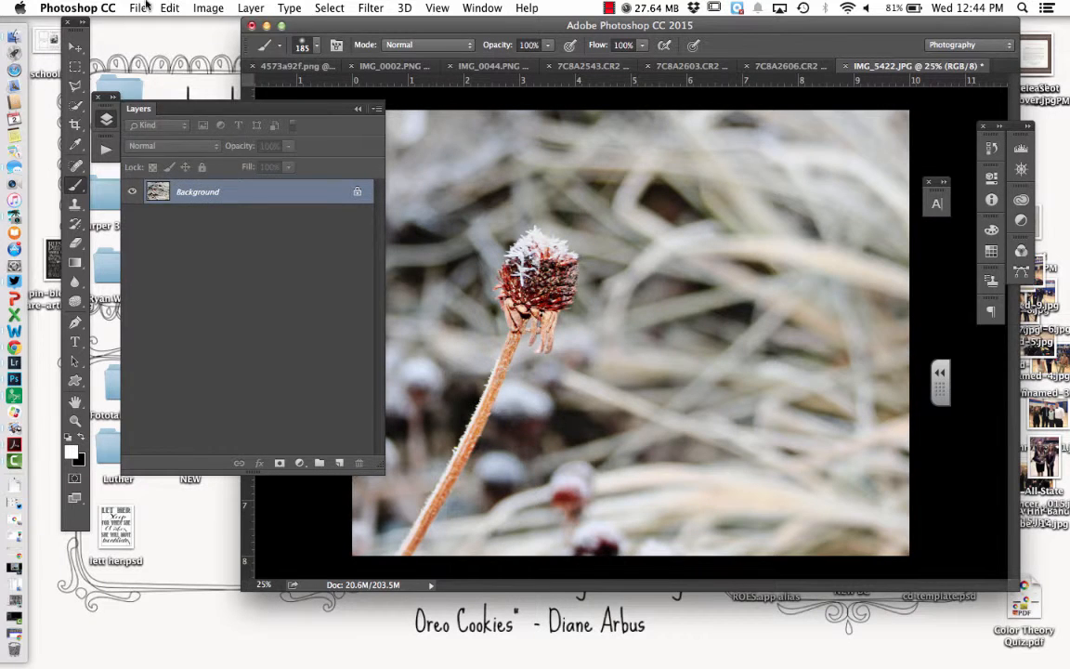
# - Start saving the photo as a JPEG, creating a "Digtal Camera" folder on the Desktop with a "Theme" subfolder inside it
pyautogui.click(146, 6)
pyautogui.click(160, 160)
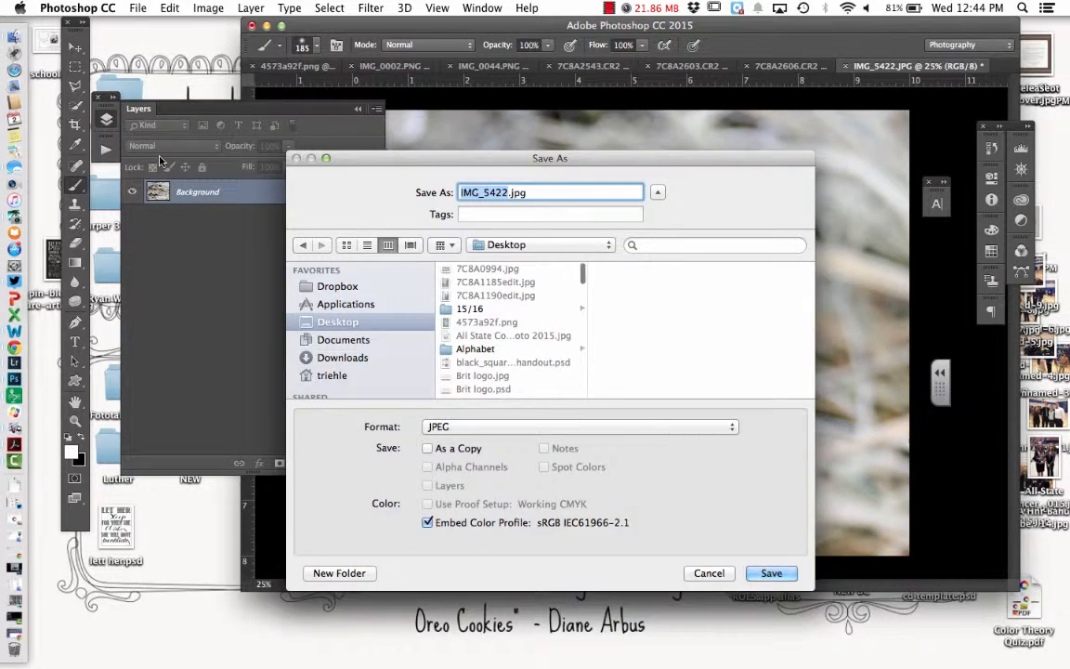
pyautogui.click(348, 574)
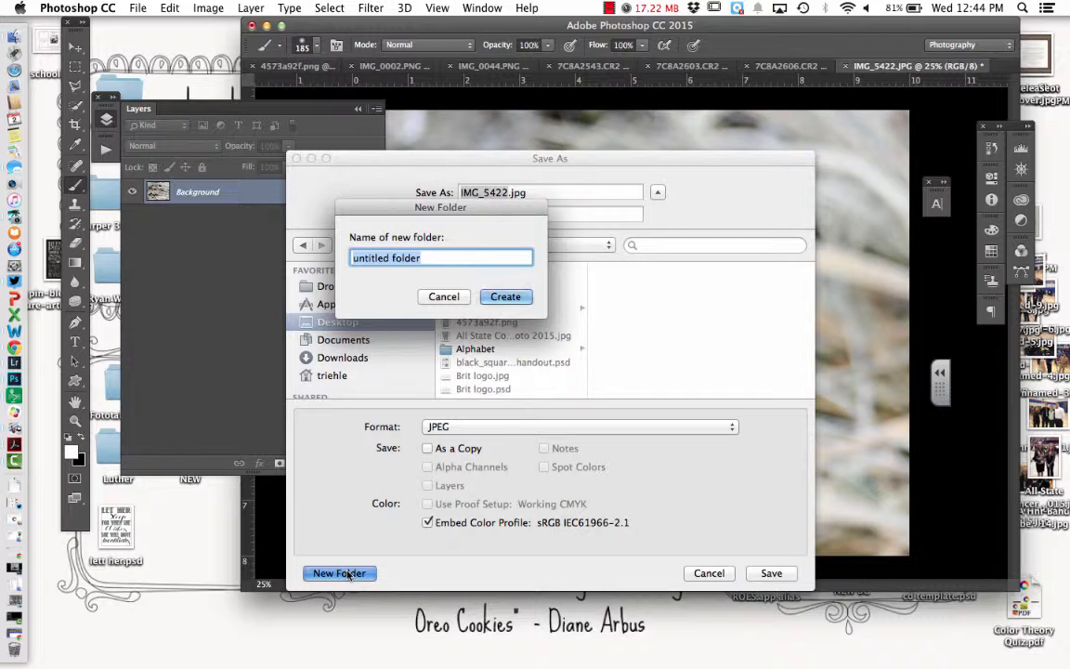
pyautogui.write('Digtal Camera')
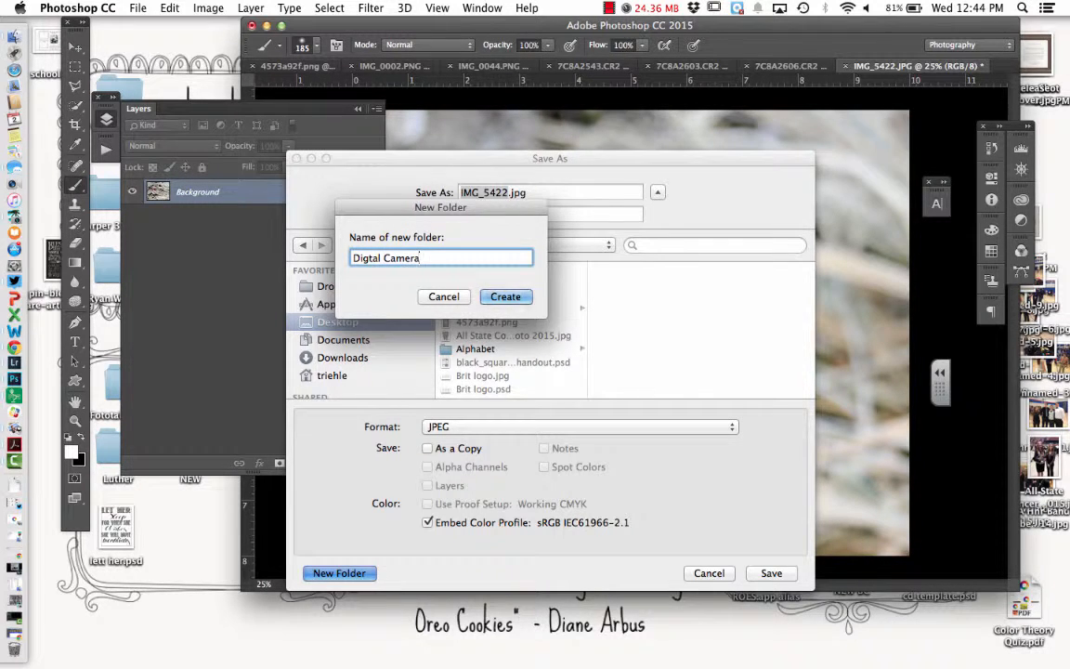
pyautogui.press('Return')
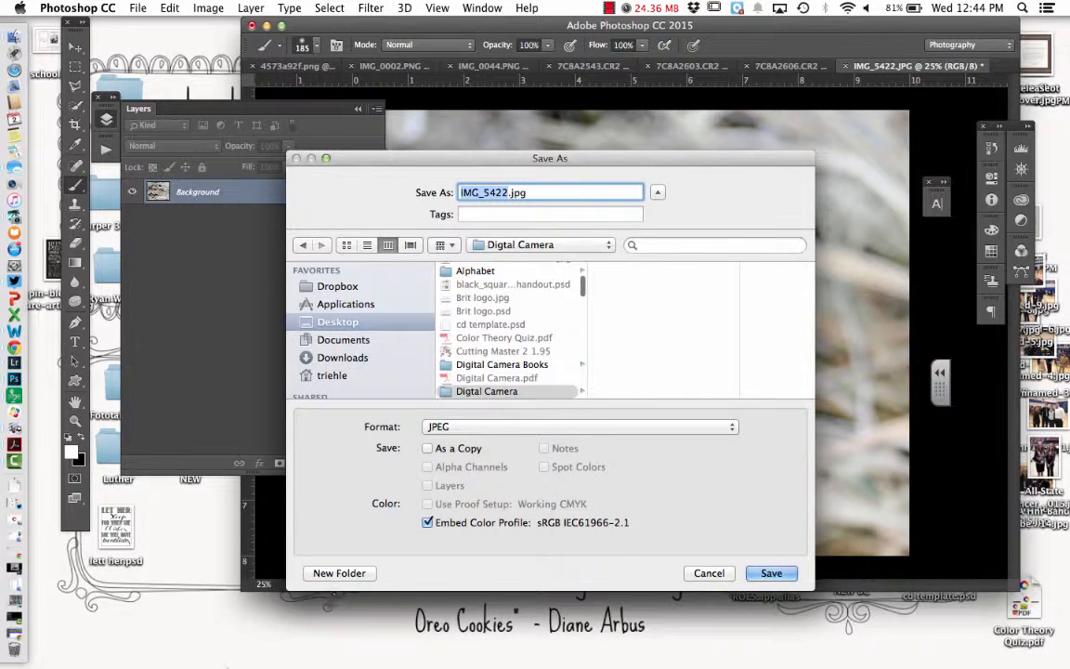
pyautogui.click(330, 573)
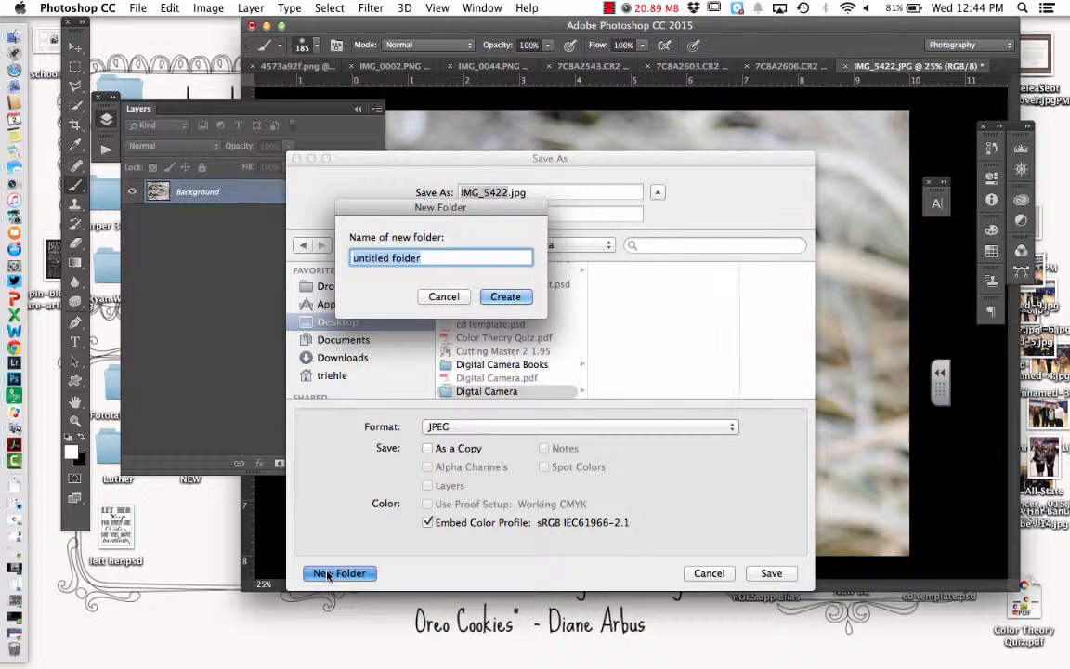
pyautogui.write('Theme')
pyautogui.press('Return')
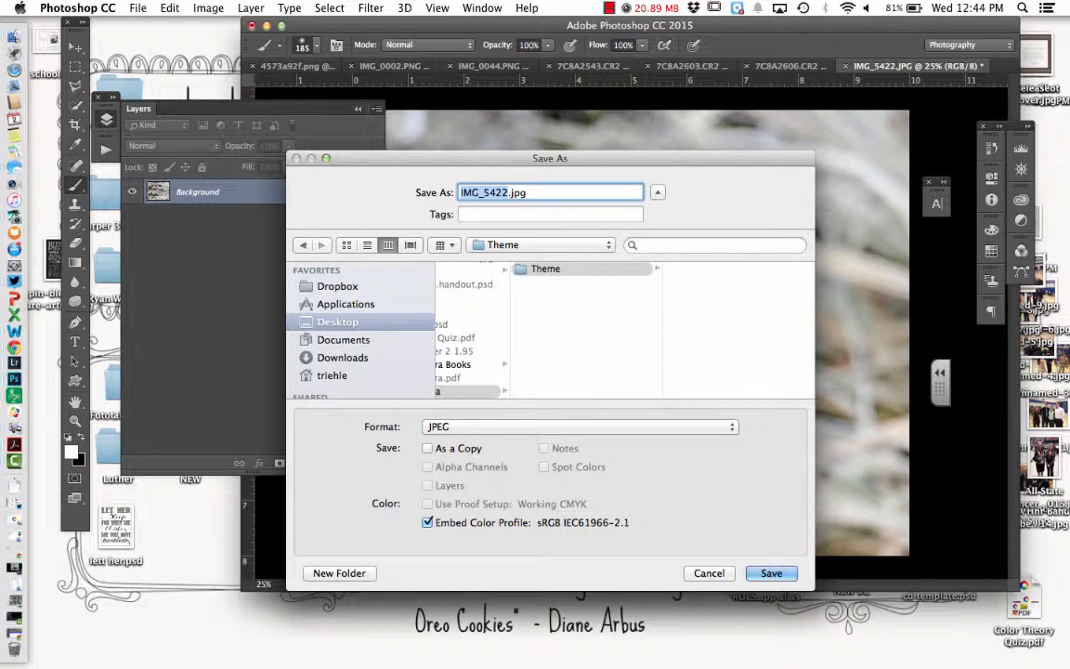
pyautogui.press('Return')
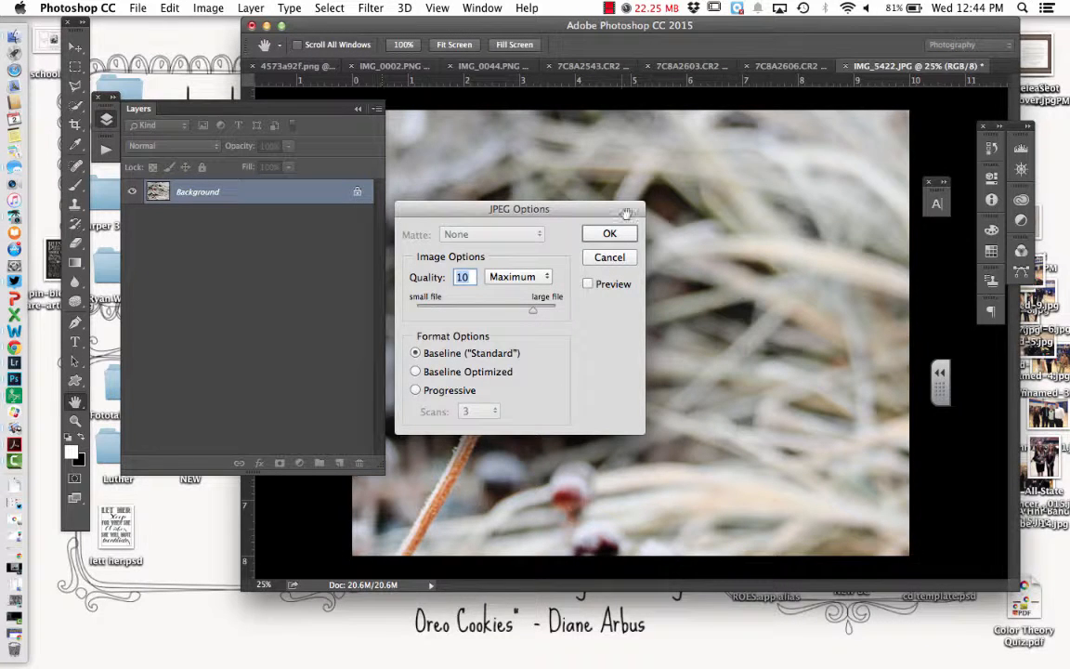
pyautogui.click(609, 233)
# - Save the photo as the JPEG IMG_5422b.jpg in the Theme subfolder of the Digtal Camera folder
pyautogui.click(136, 8)
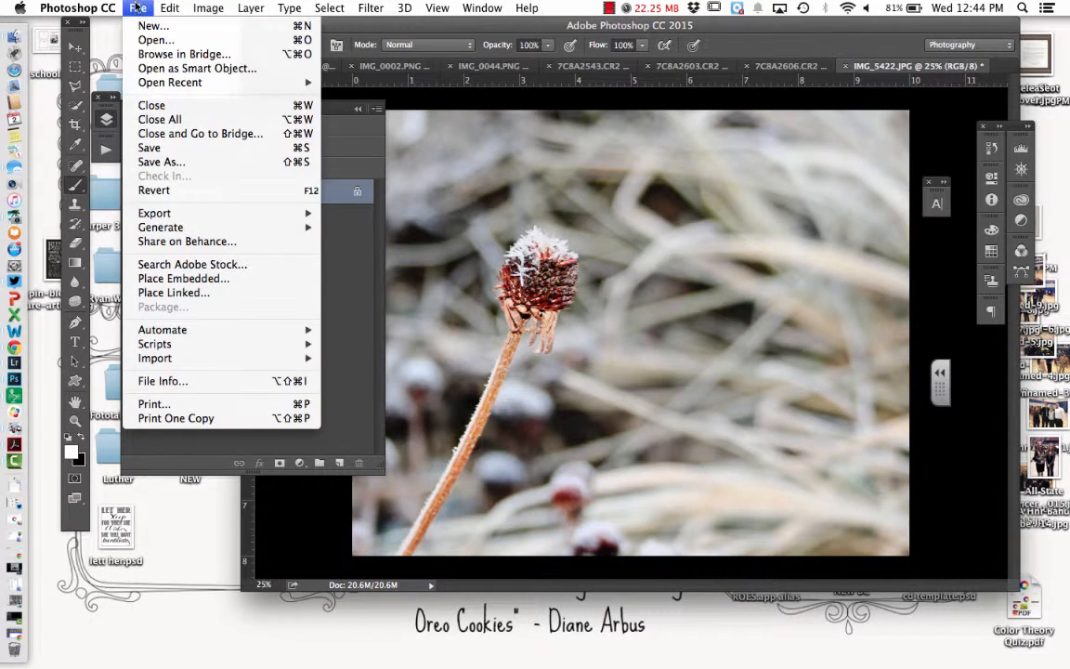
pyautogui.click(158, 162)
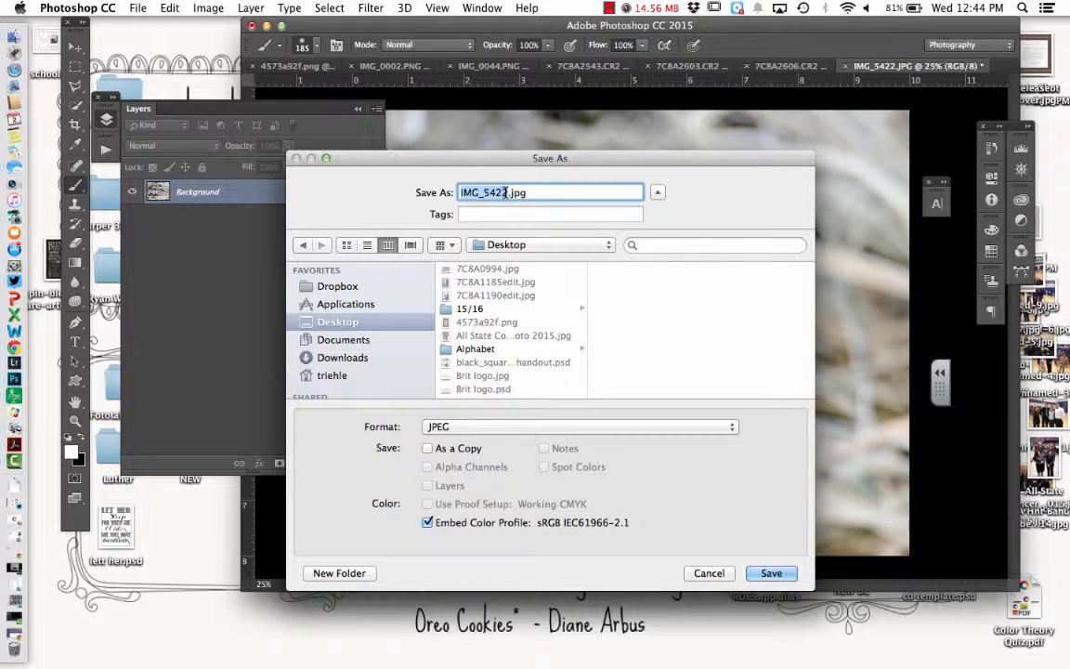
pyautogui.scroll(-5, 509, 362)
pyautogui.click(509, 337)
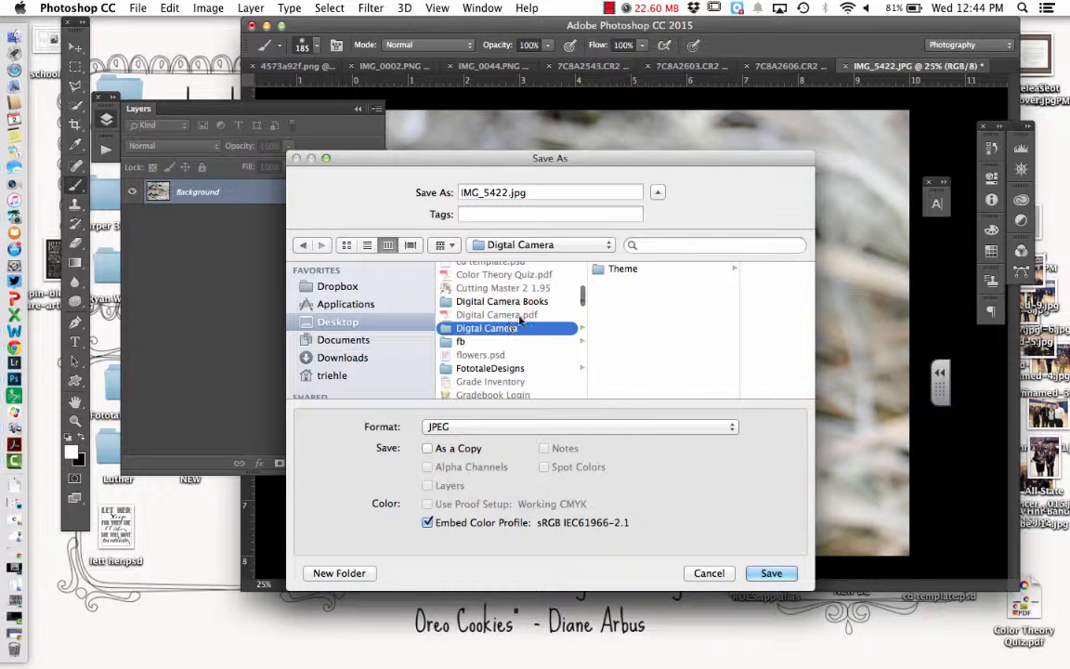
pyautogui.click(641, 268)
pyautogui.click(505, 192)
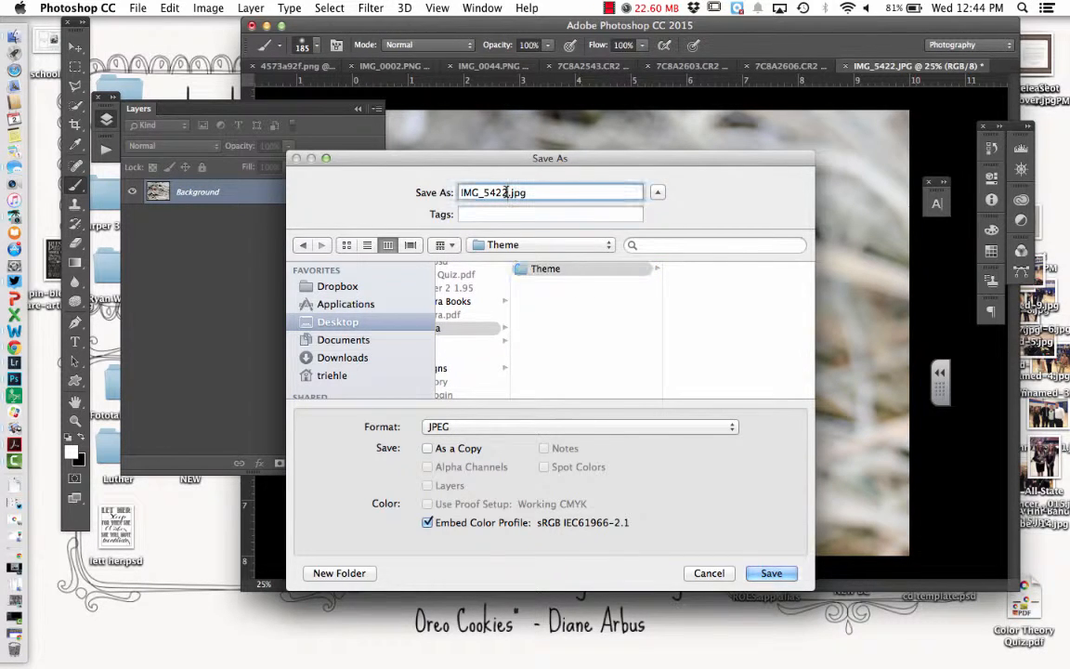
pyautogui.write('b')
pyautogui.press('Return')
pyautogui.press('Return')
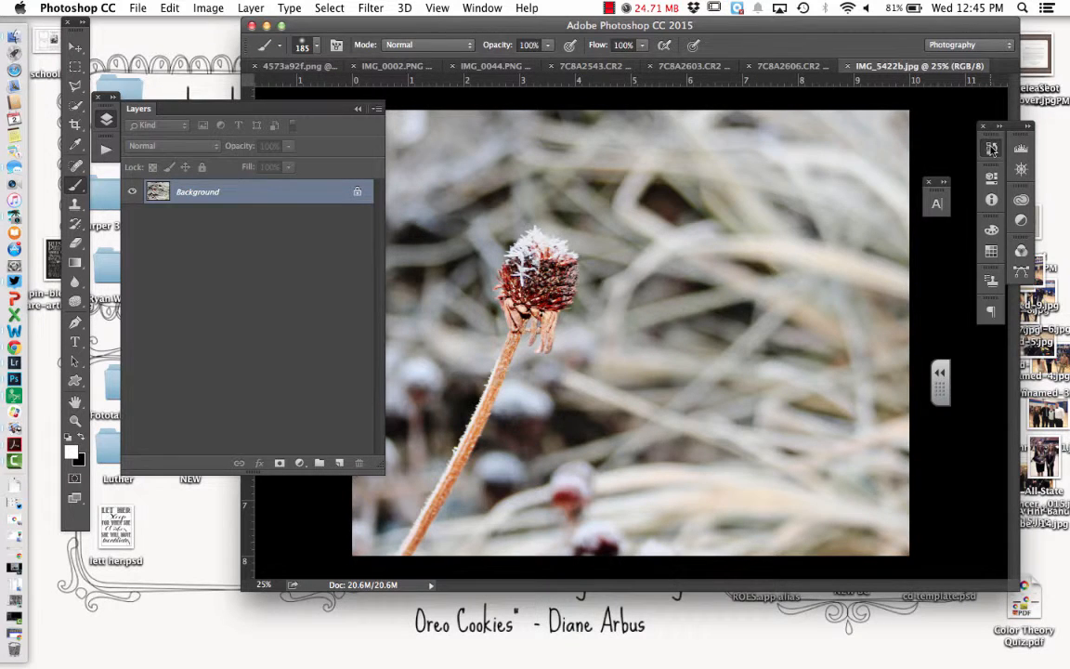
# - Compare the photo's original state with its final flattened state in the edit history, ending on the flattened version
pyautogui.click(991, 147)
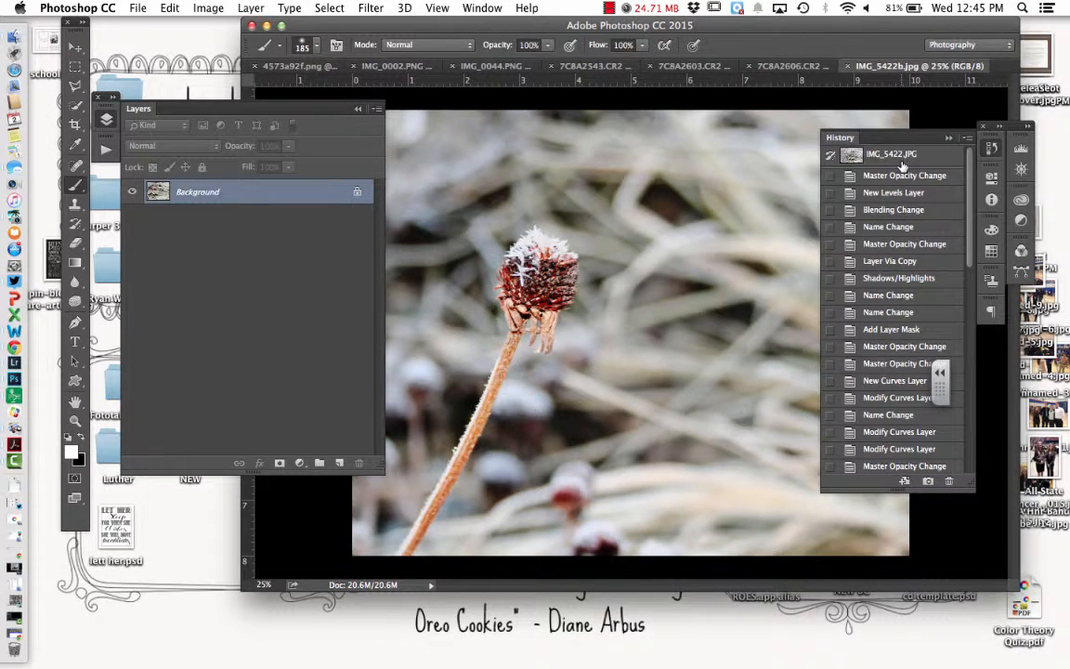
pyautogui.click(889, 154)
pyautogui.click(61, 6)
pyautogui.click(121, 7)
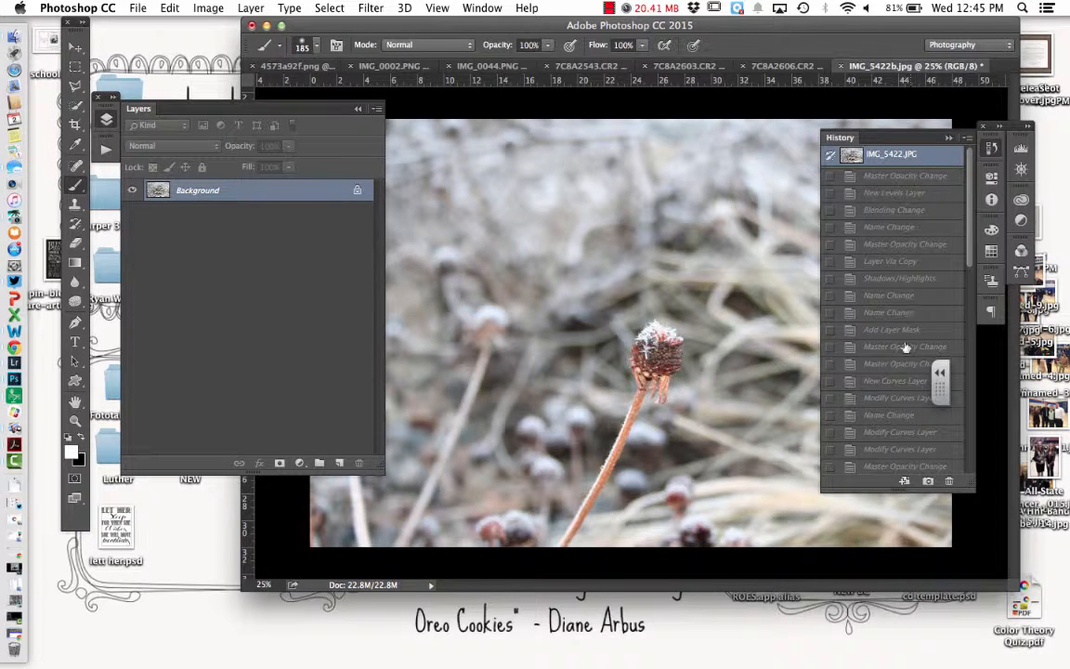
pyautogui.scroll(-10, 908, 348)
pyautogui.click(880, 464)
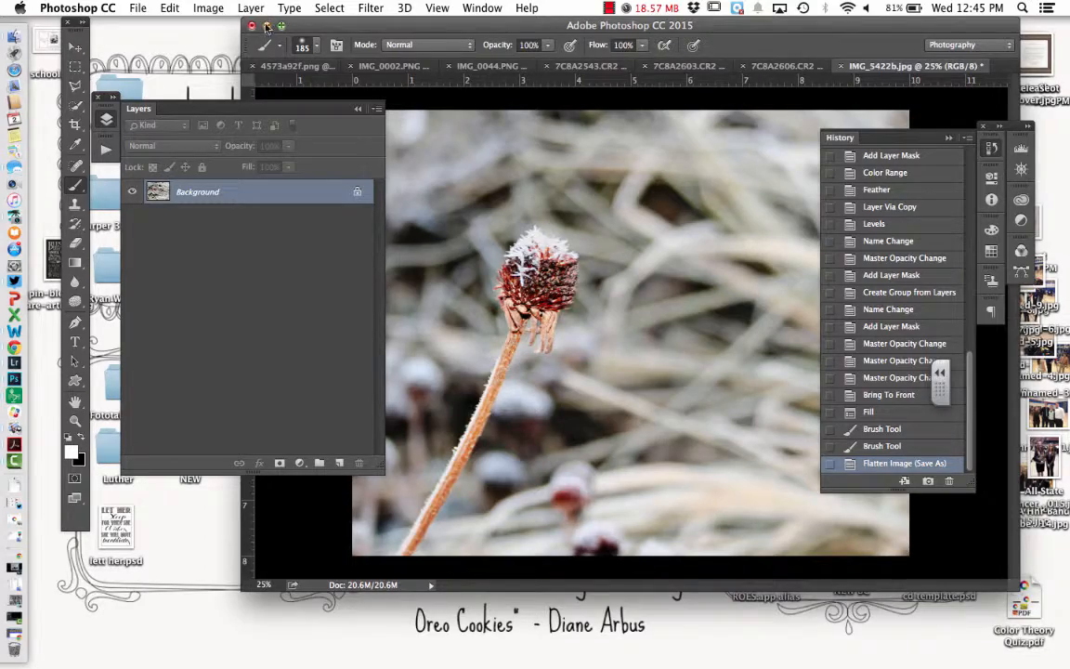
# - Minimize the Photoshop document, switch to the Weebly blog editor in Chrome, and add a Gallery element to the post body
pyautogui.click(266, 25)
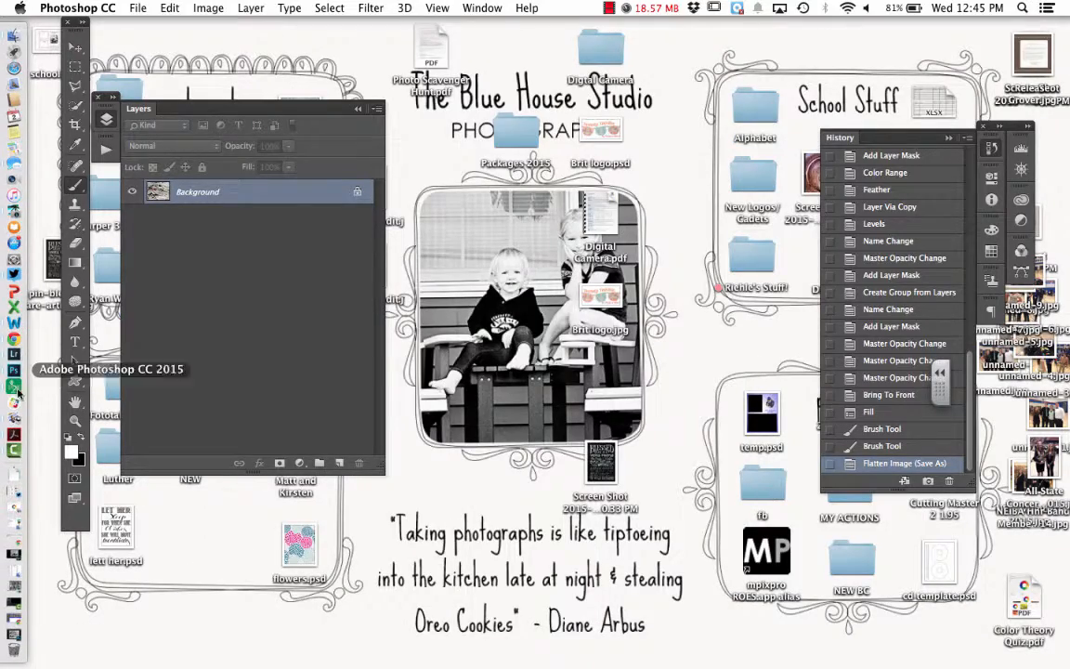
pyautogui.click(13, 344)
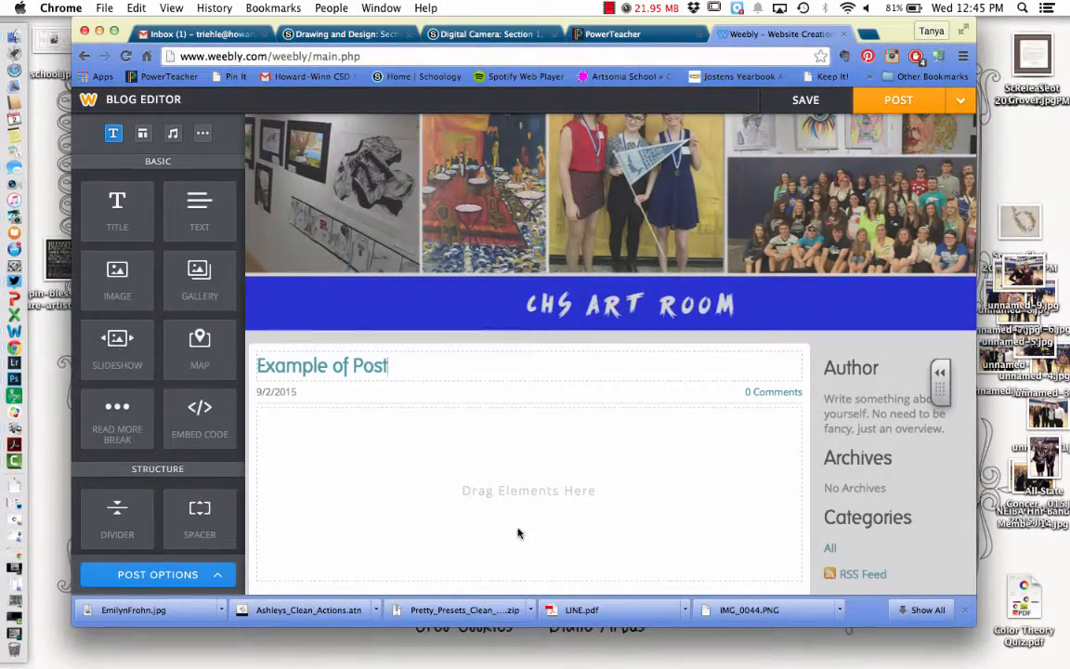
pyautogui.moveTo(200, 279); pyautogui.dragTo(496, 510)
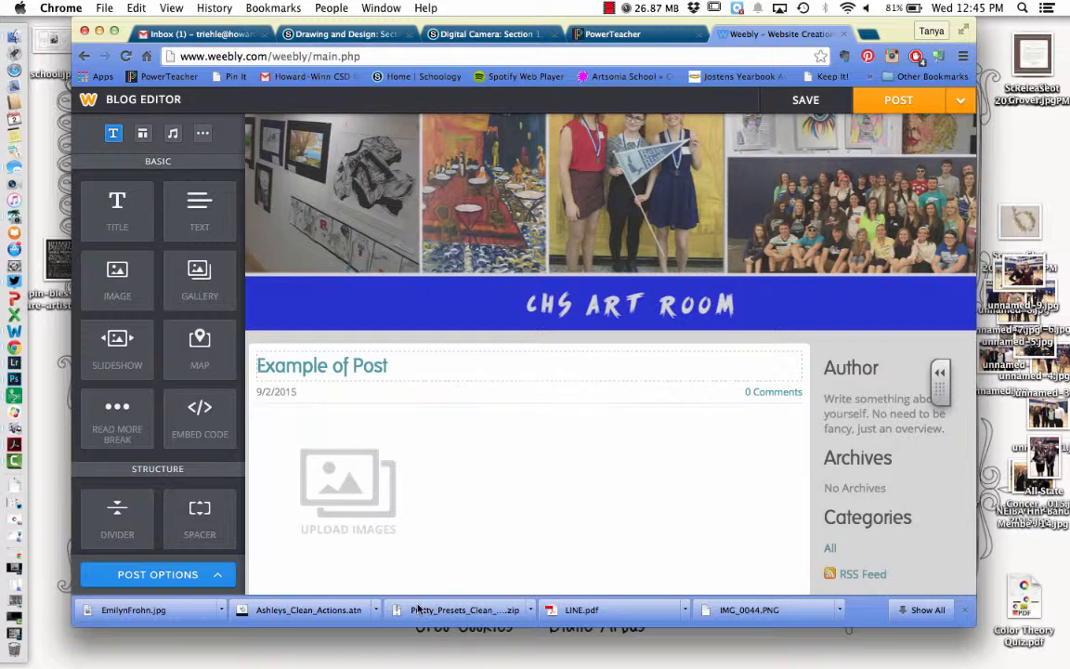
# - Upload the original photo IMG_5422.JPG from the Desktop into the gallery
pyautogui.click(350, 502)
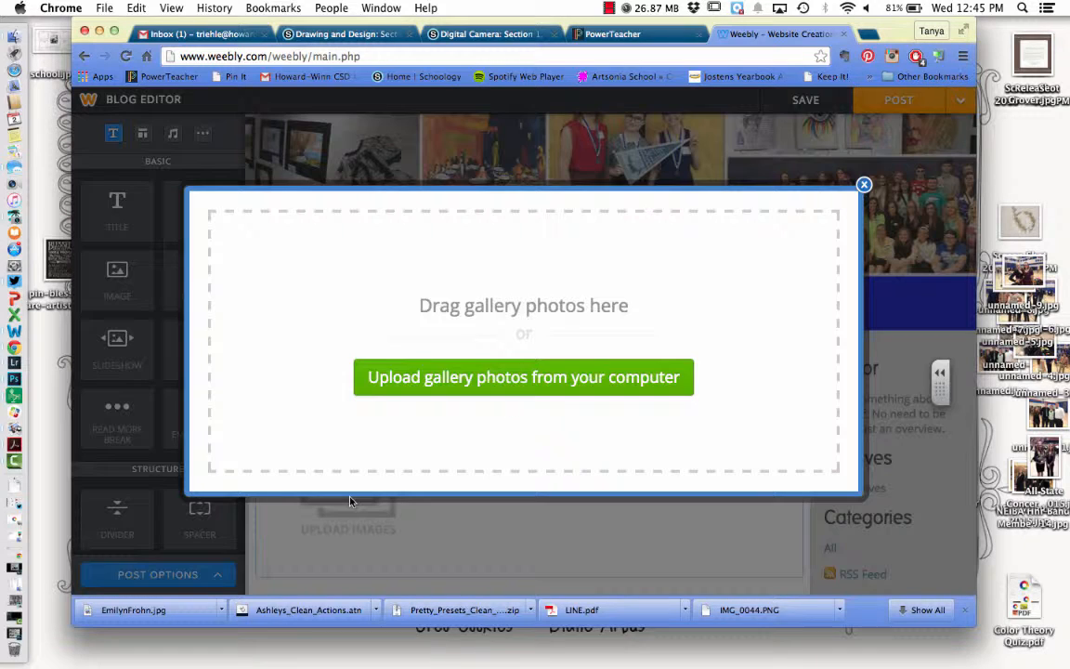
pyautogui.click(433, 377)
pyautogui.click(243, 197)
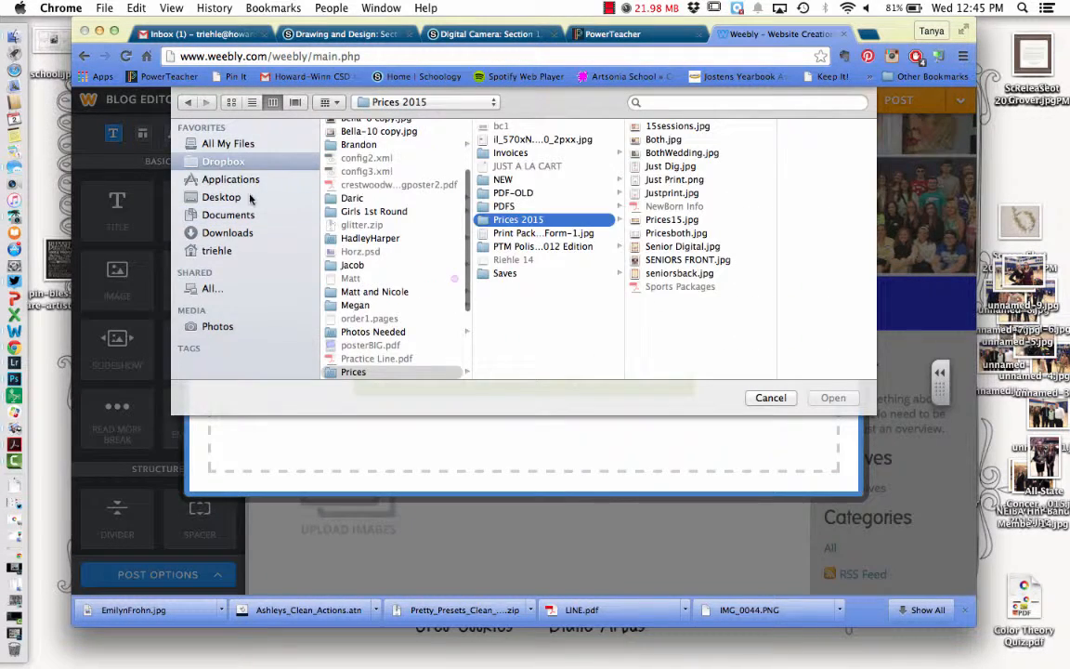
pyautogui.scroll(-5, 397, 281)
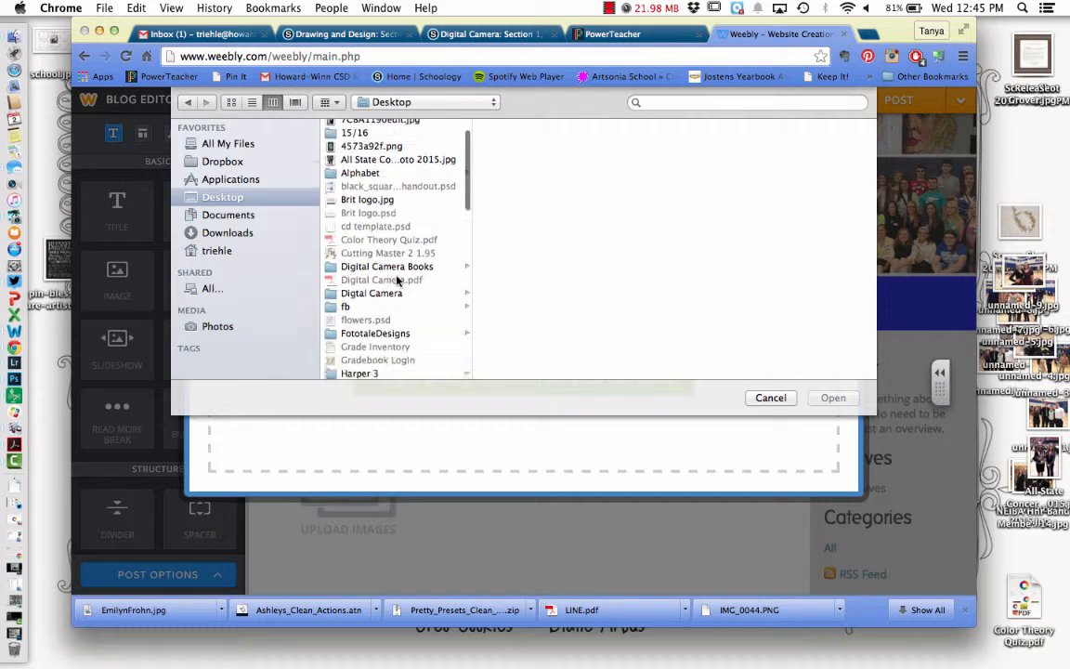
pyautogui.scroll(-1, 397, 281)
pyautogui.click(397, 270)
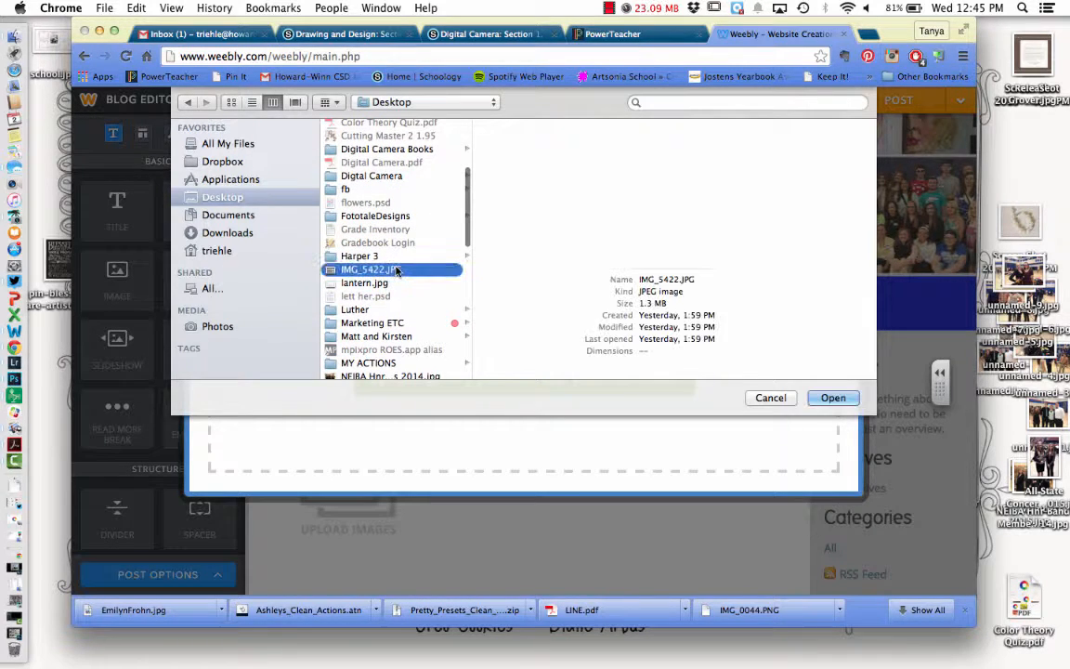
pyautogui.click(832, 399)
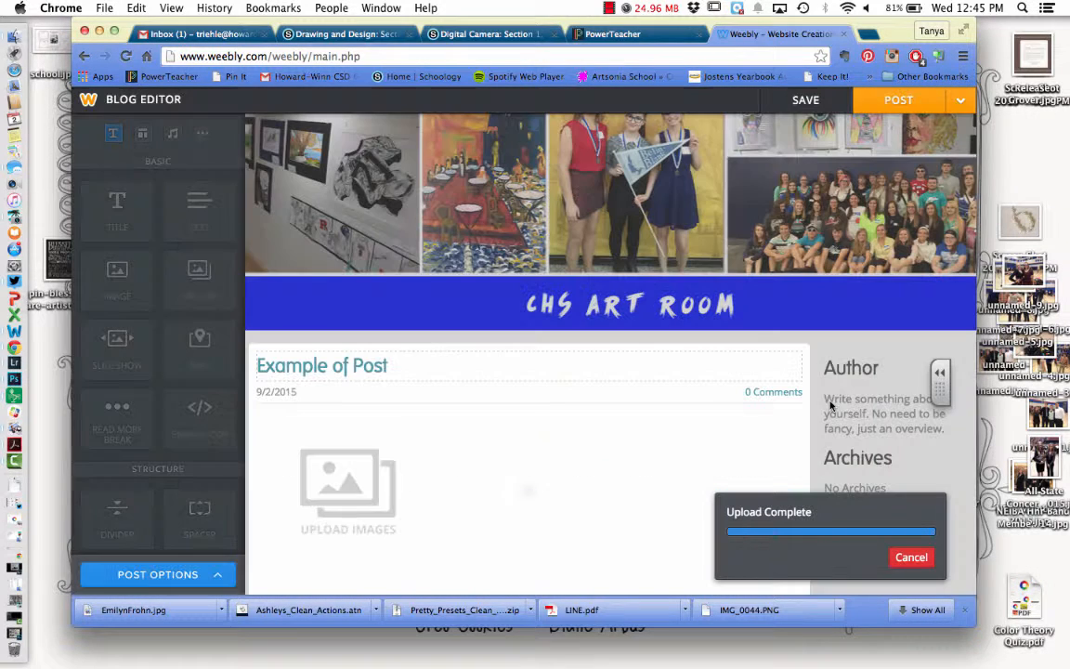
# - Add the edited photo IMG_5422b.jpg to the gallery from the Theme subfolder of the Desktop's Digtal Camera folder
pyautogui.click(322, 499)
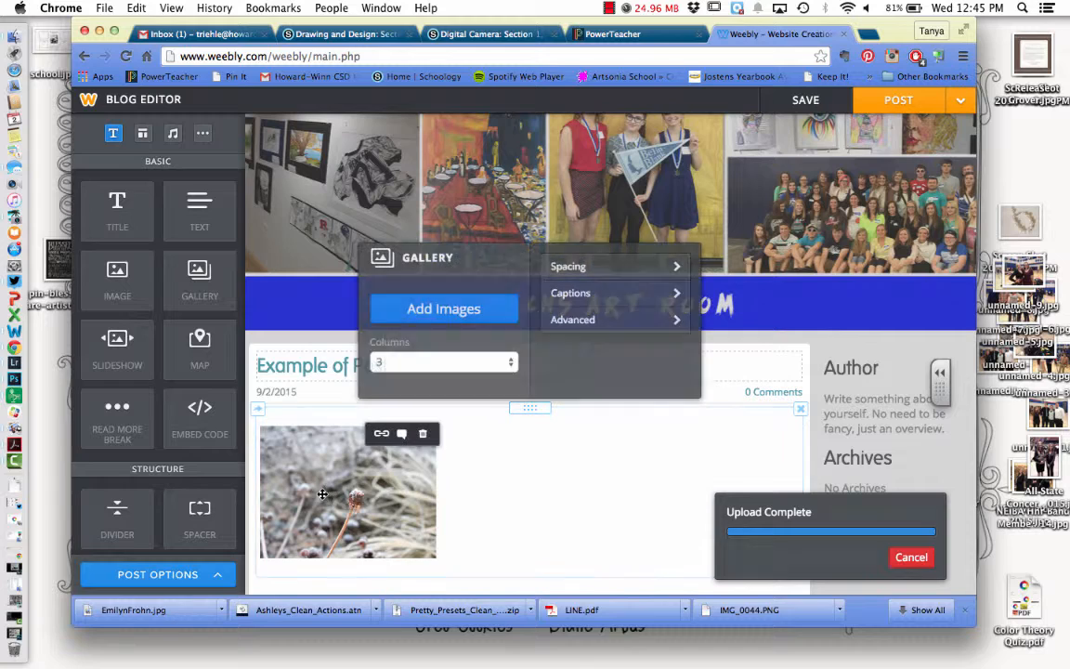
pyautogui.click(456, 306)
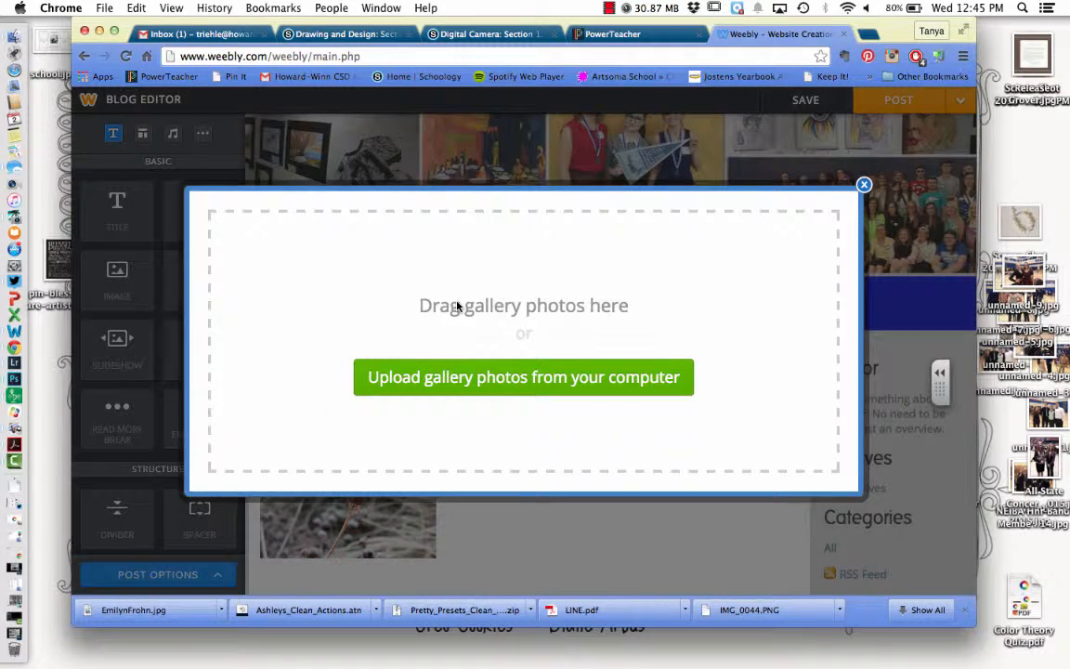
pyautogui.click(460, 377)
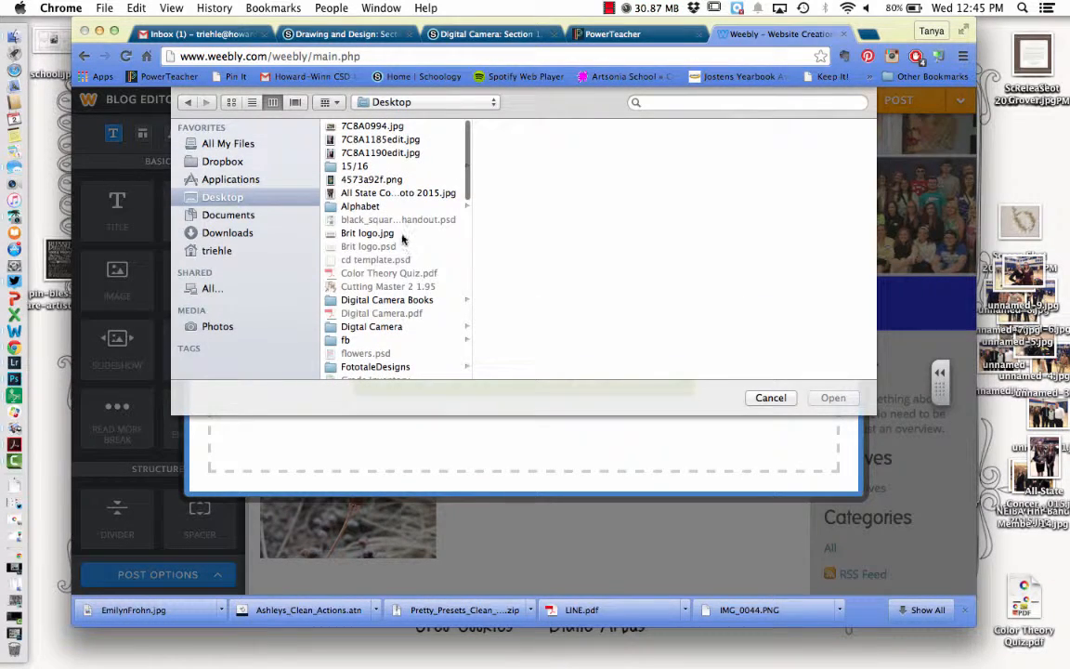
pyautogui.scroll(-1, 401, 279)
pyautogui.click(362, 323)
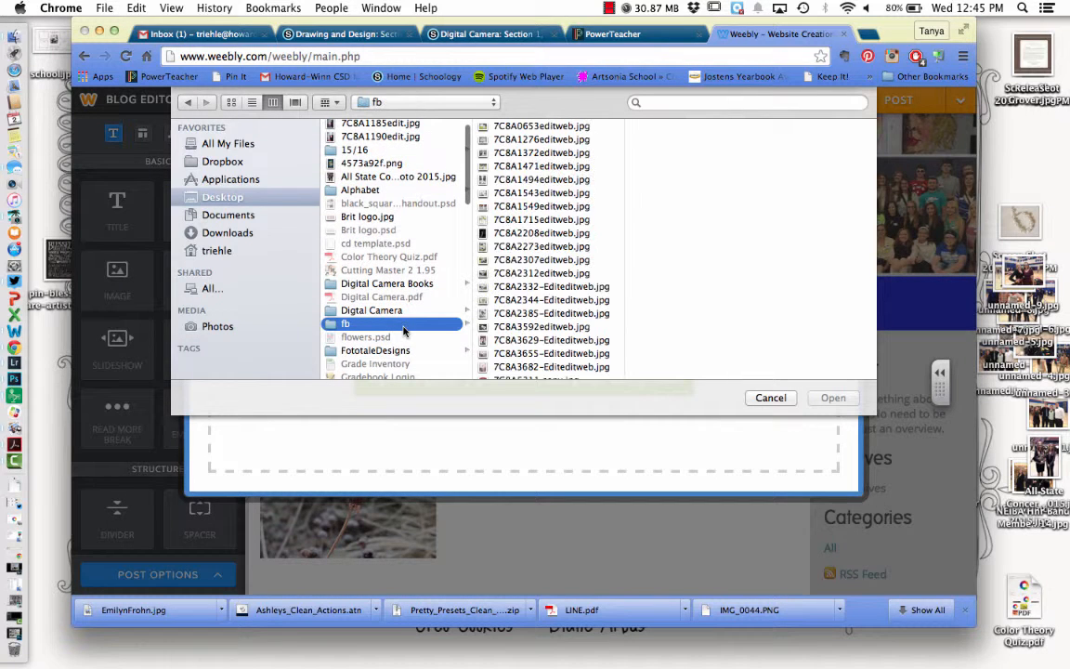
pyautogui.click(371, 310)
pyautogui.click(523, 128)
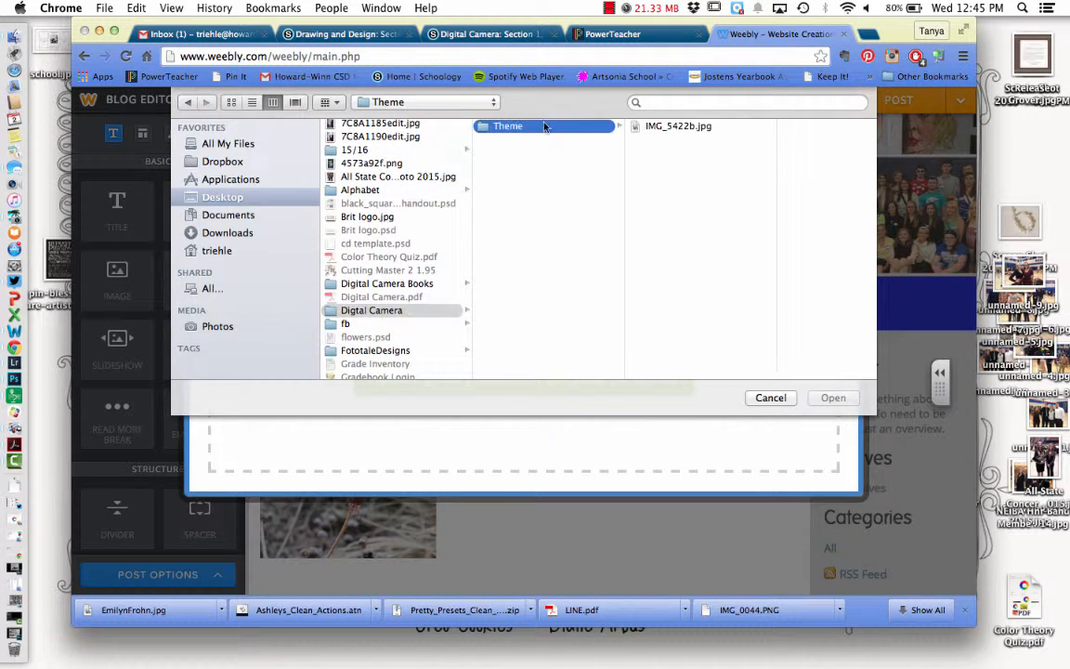
pyautogui.click(644, 126)
pyautogui.click(833, 397)
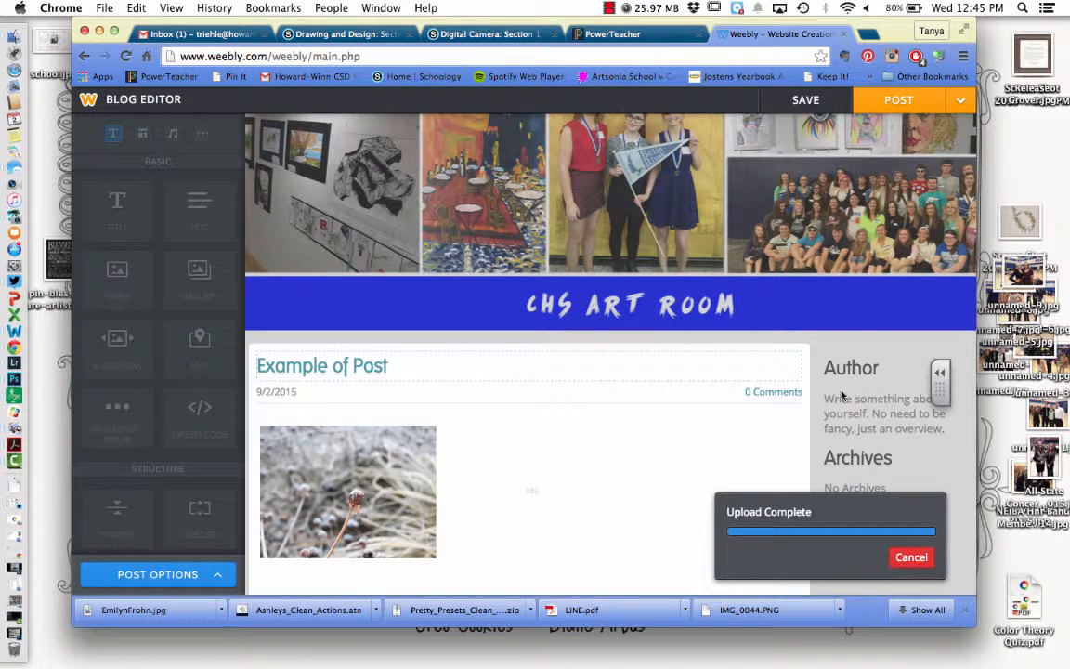
pyautogui.scroll(-2, 508, 459)
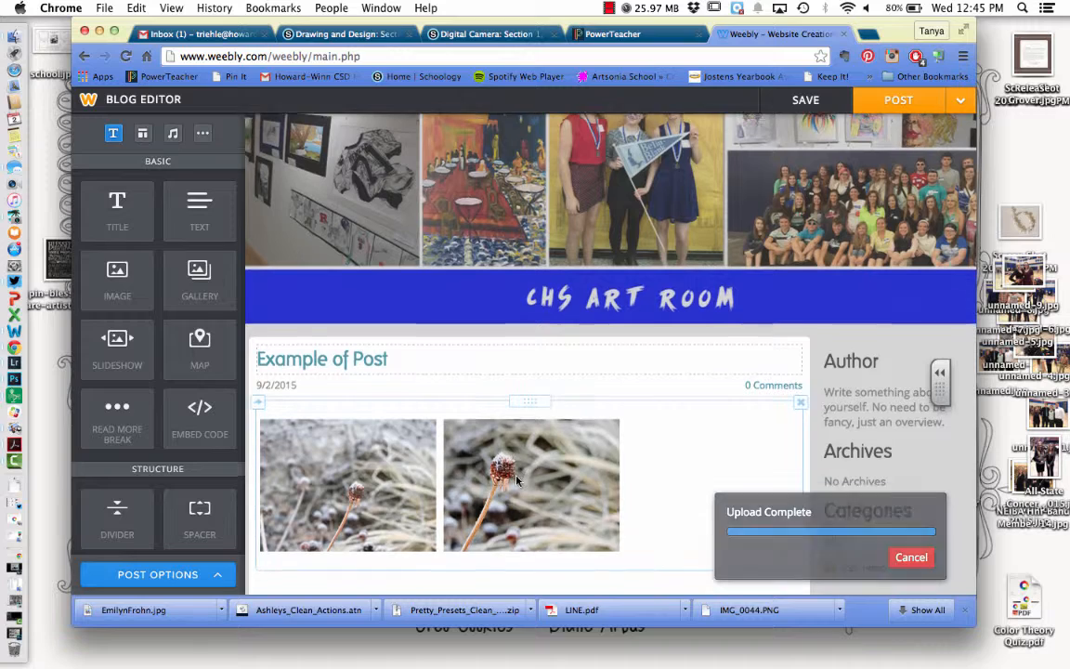
# - Set the gallery to 2 columns
pyautogui.click(404, 448)
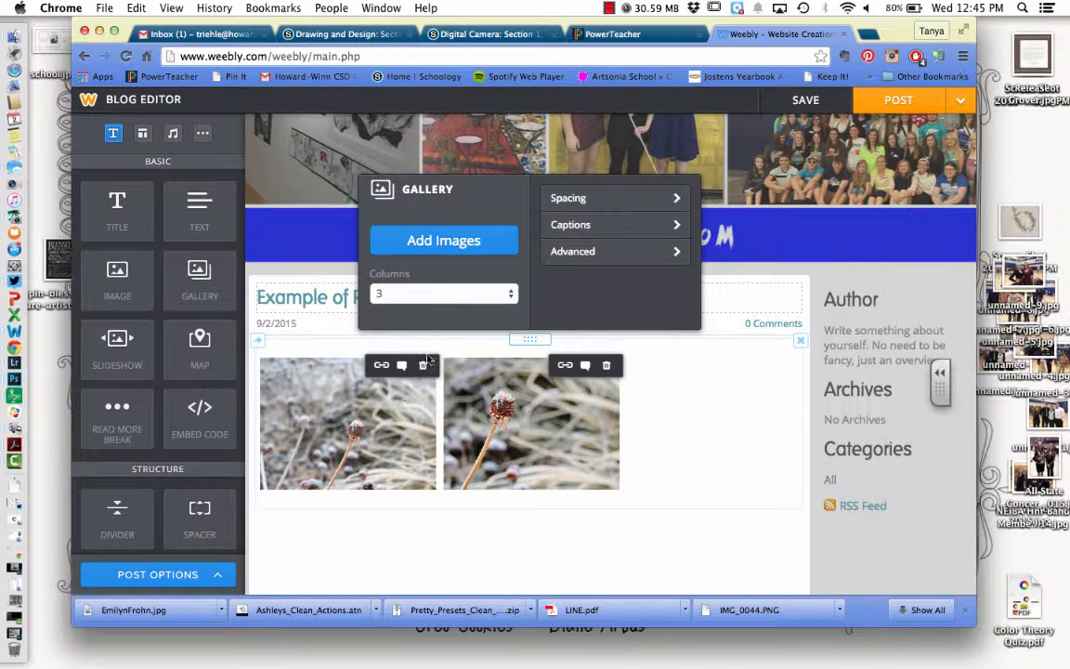
pyautogui.click(390, 293)
pyautogui.click(420, 280)
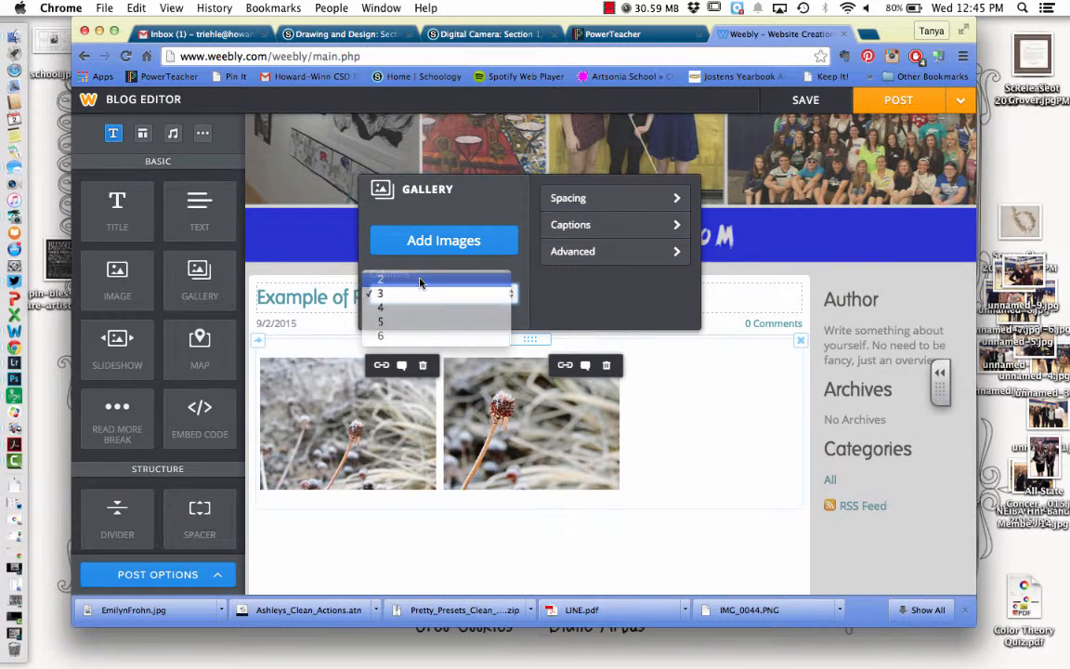
pyautogui.scroll(-1, 409, 429)
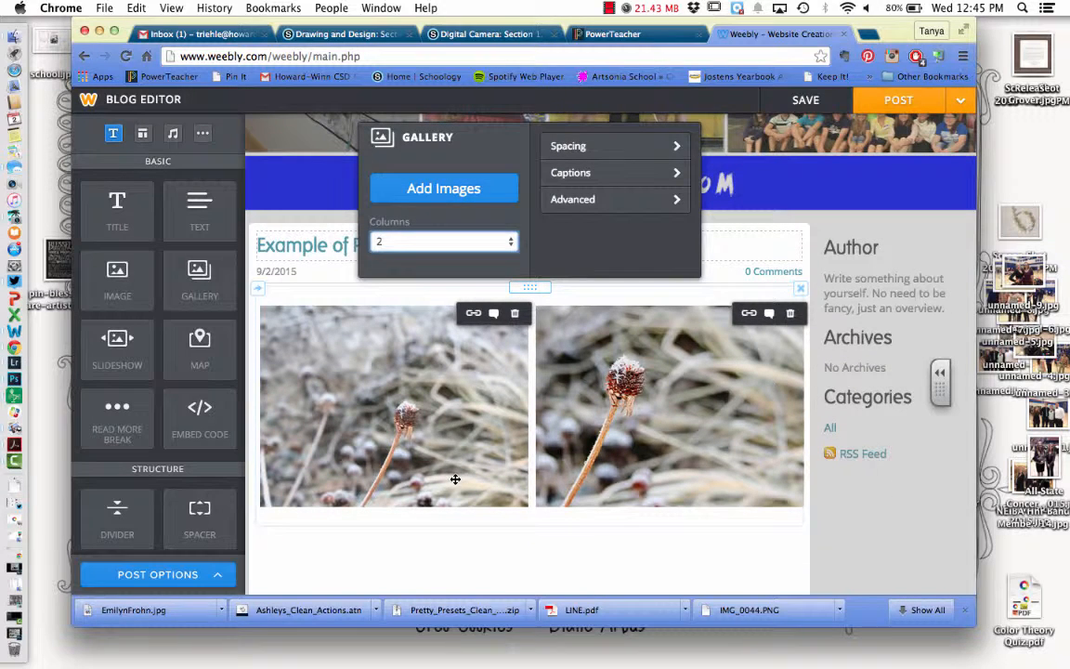
# - Set the gallery's captions to display on Lightbox & Thumbnails
pyautogui.click(608, 176)
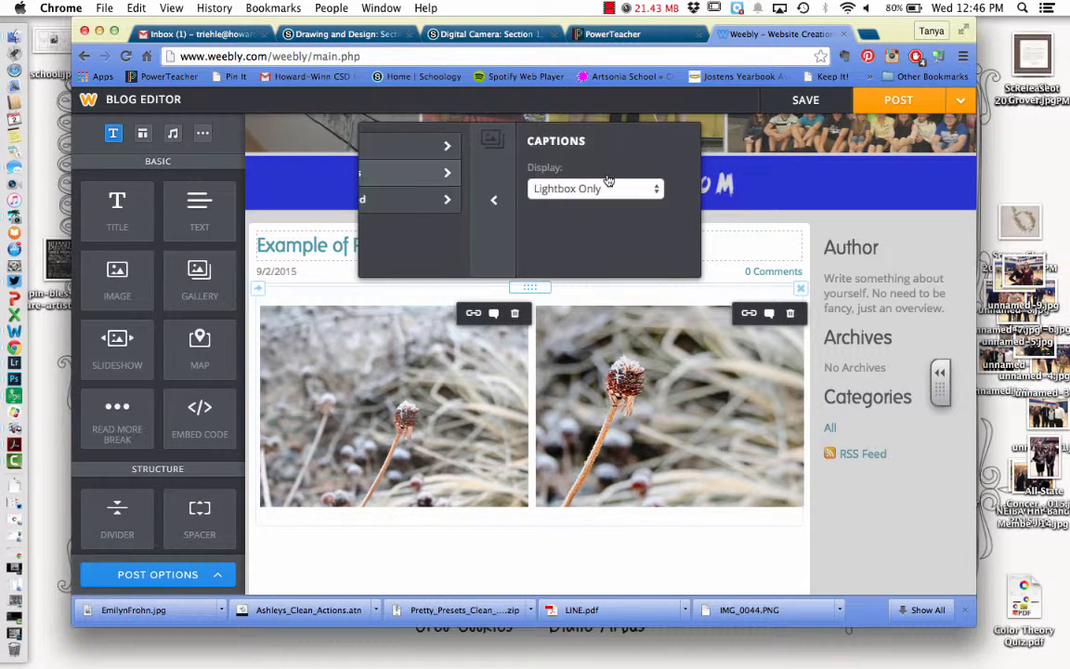
pyautogui.click(537, 190)
pyautogui.click(534, 206)
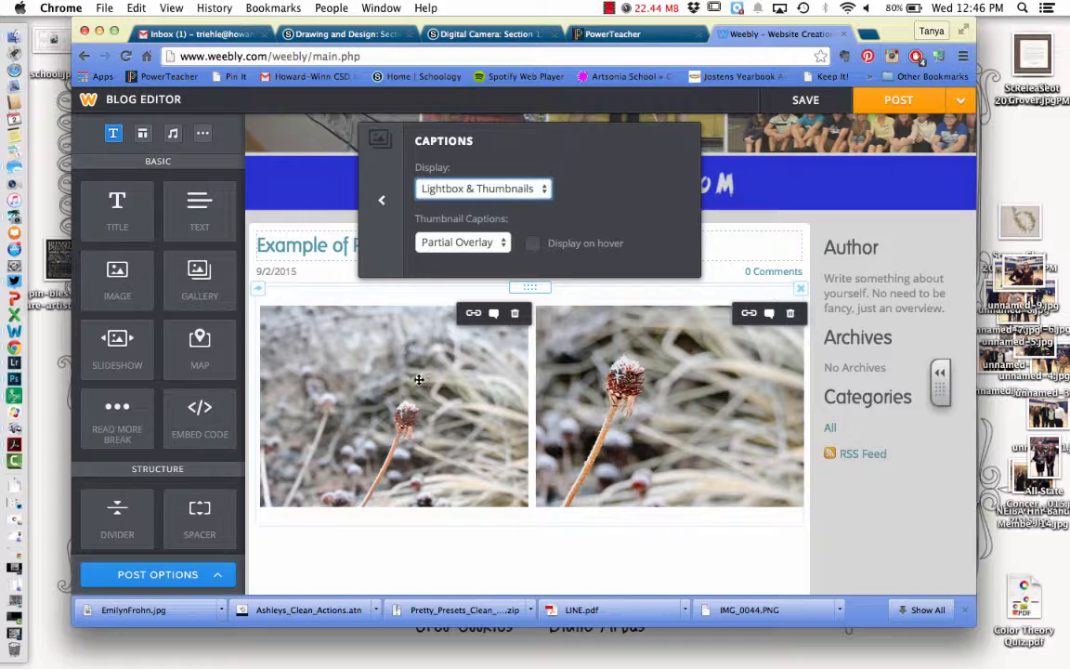
# - Caption the original photo "Before" and the edited photo "After", saving each caption
pyautogui.click(493, 313)
pyautogui.write('Before')
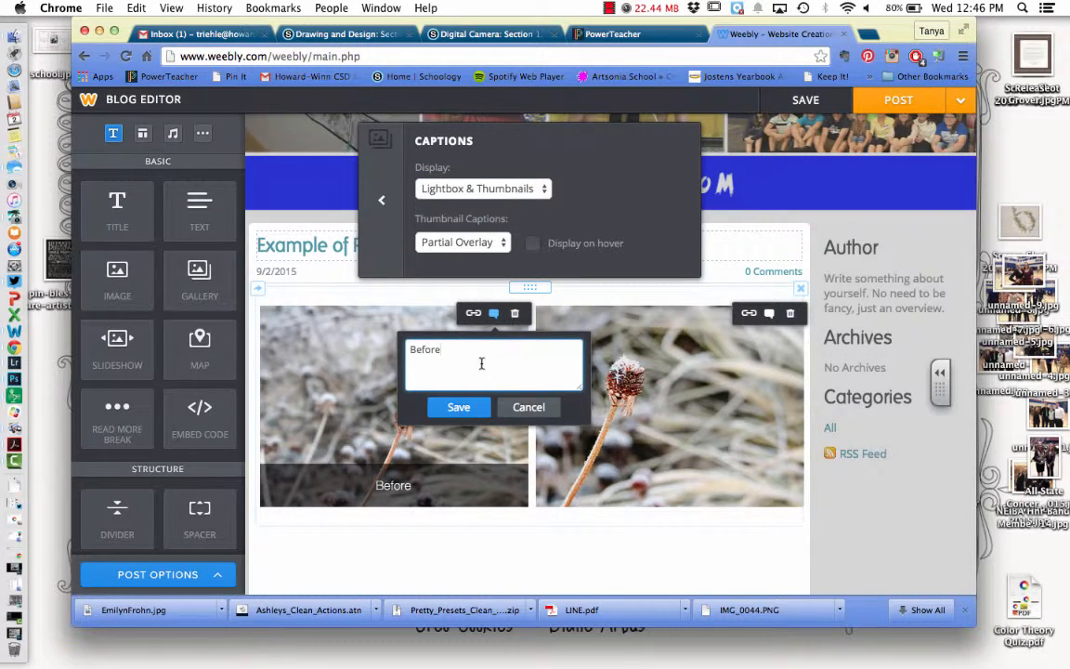
pyautogui.click(459, 407)
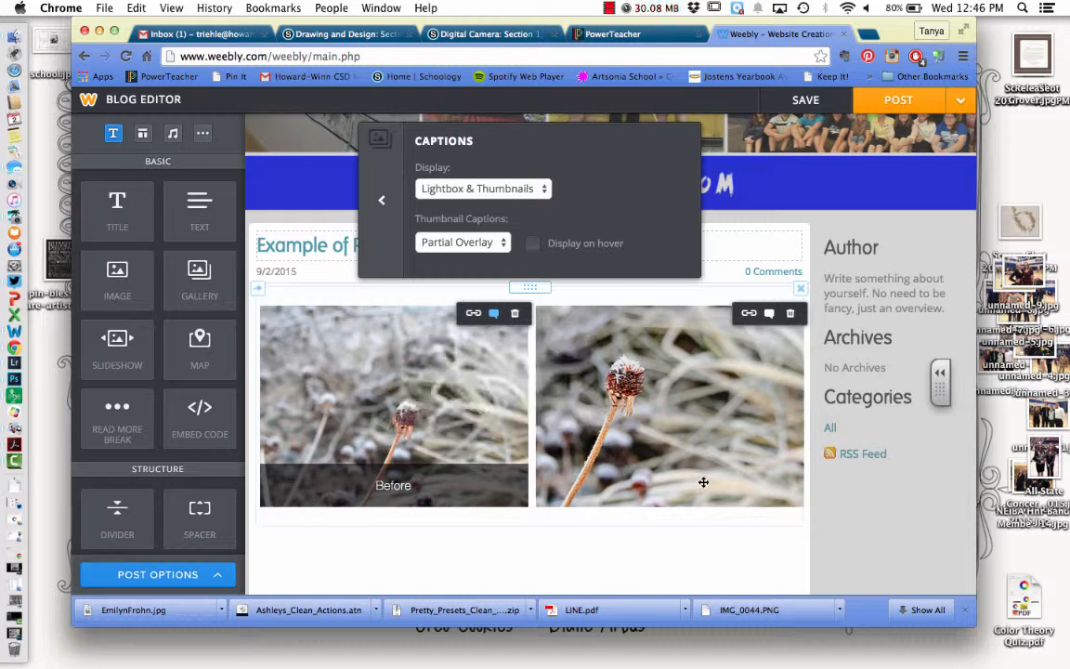
pyautogui.click(768, 322)
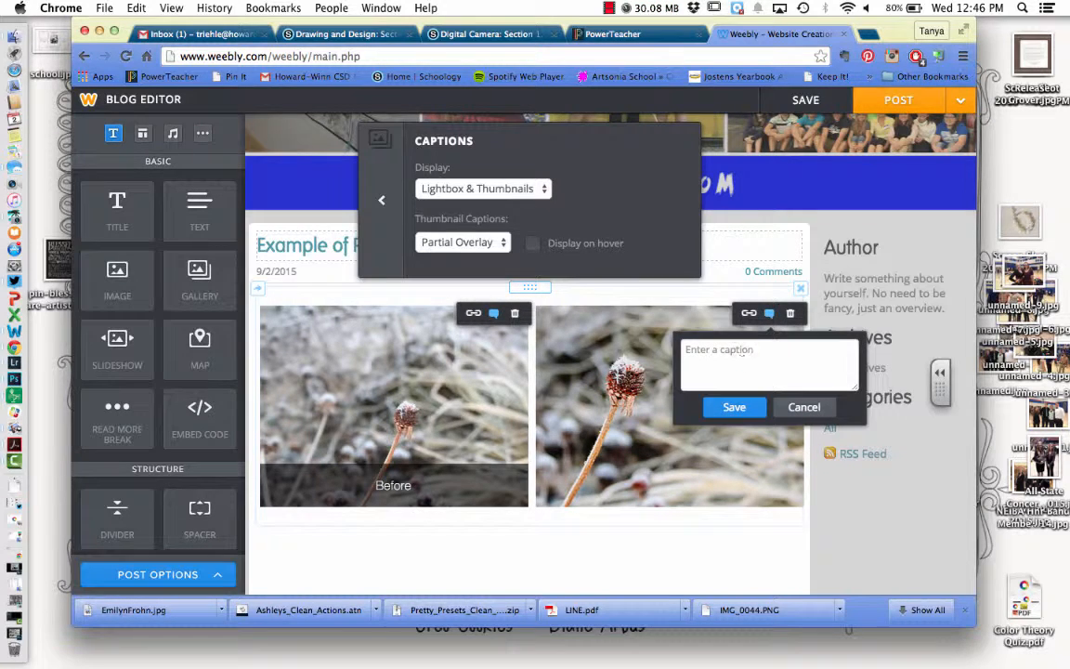
pyautogui.write('After')
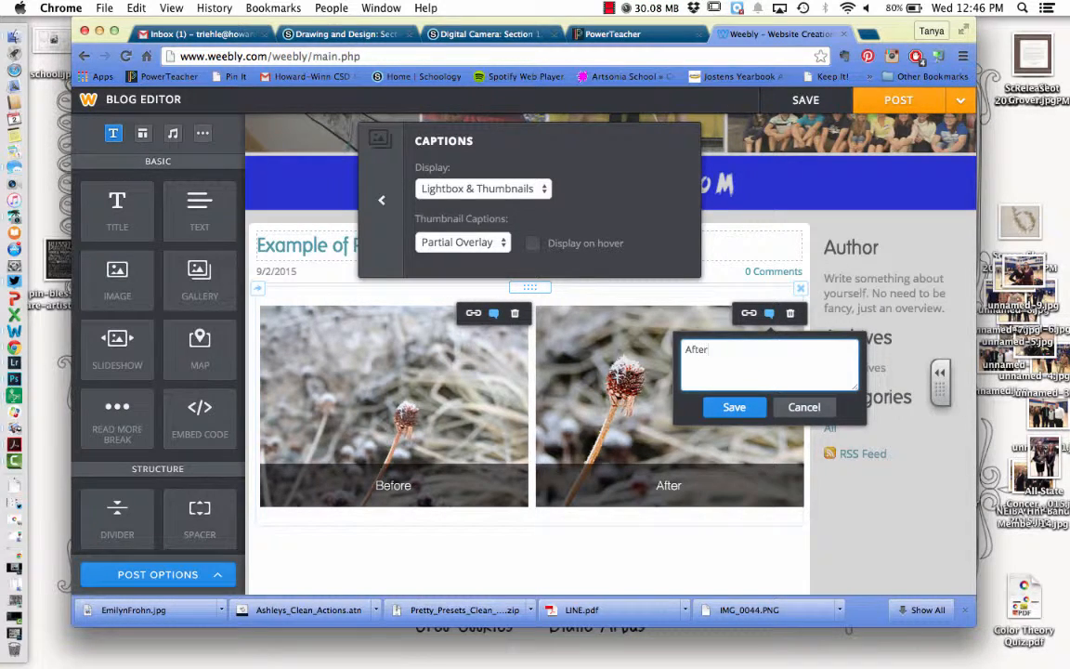
pyautogui.click(731, 406)
# - Add a text block below the gallery and write "1. What did you do to this photo? (What actions, cropping etc.)"
pyautogui.scroll(-1, 640, 552)
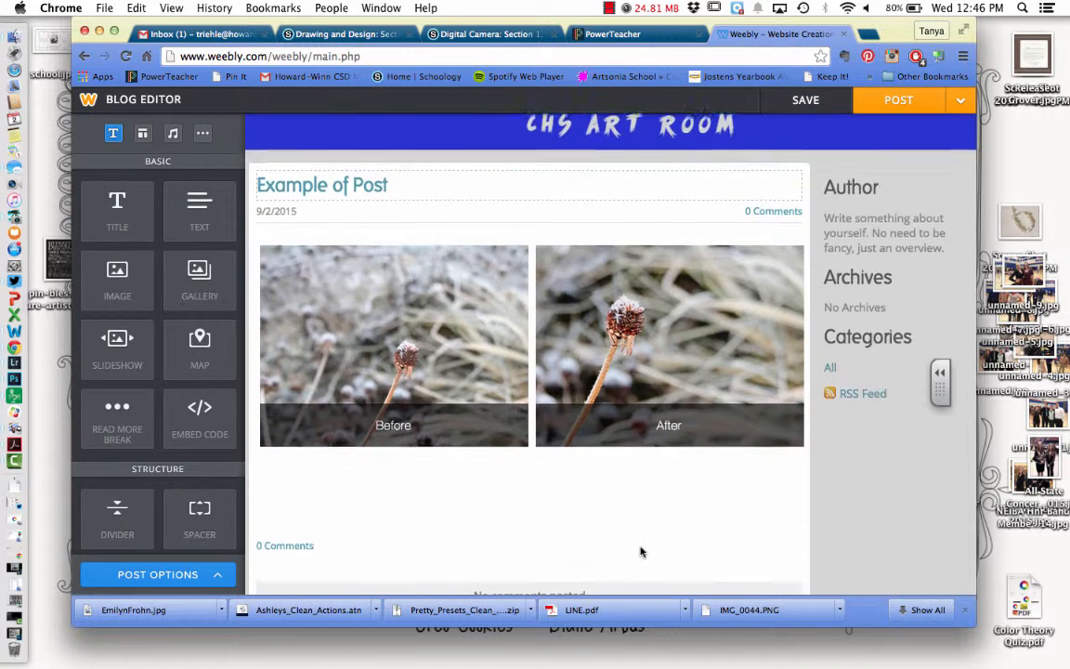
pyautogui.scroll(-1, 640, 552)
pyautogui.moveTo(190, 200); pyautogui.dragTo(372, 447)
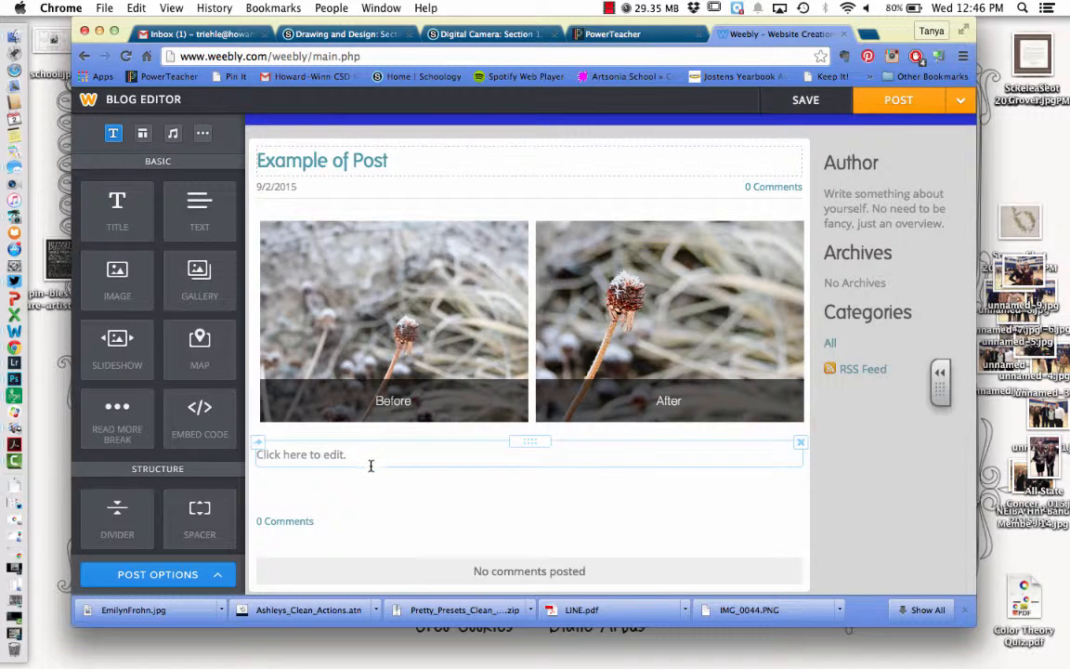
pyautogui.click(370, 461)
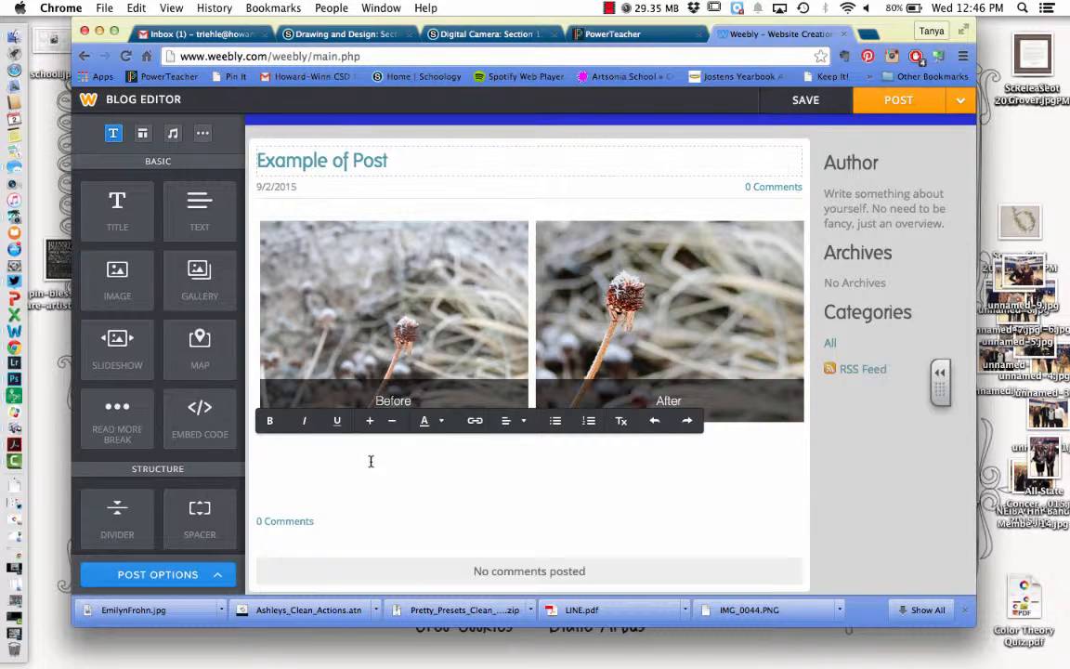
pyautogui.write('1. What did you do to thi')
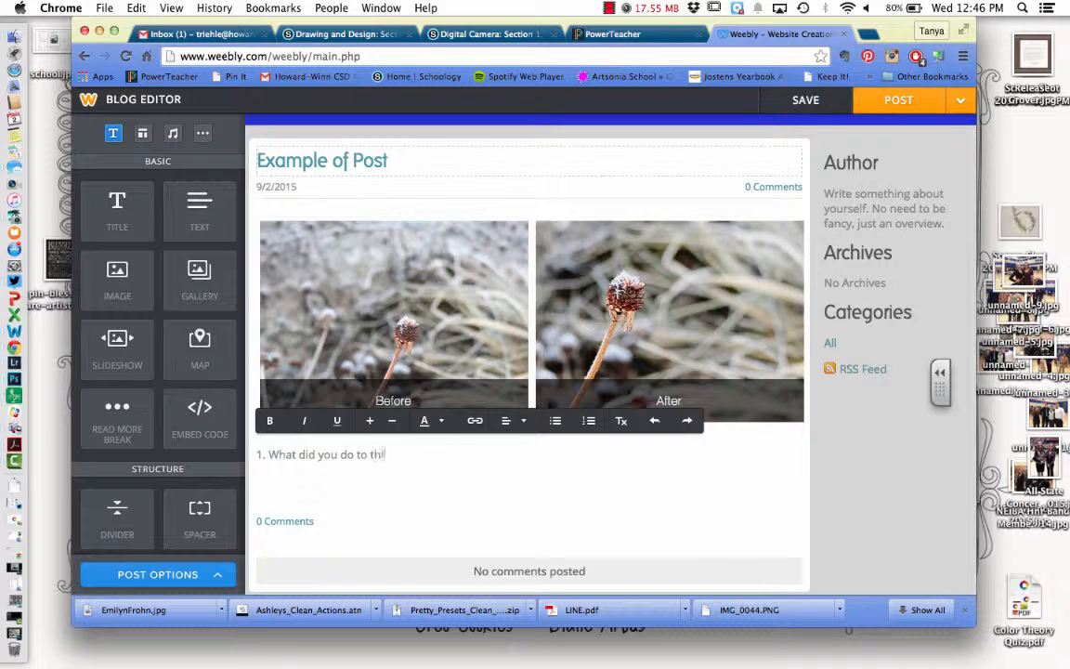
pyautogui.write('s photo? (What actions')
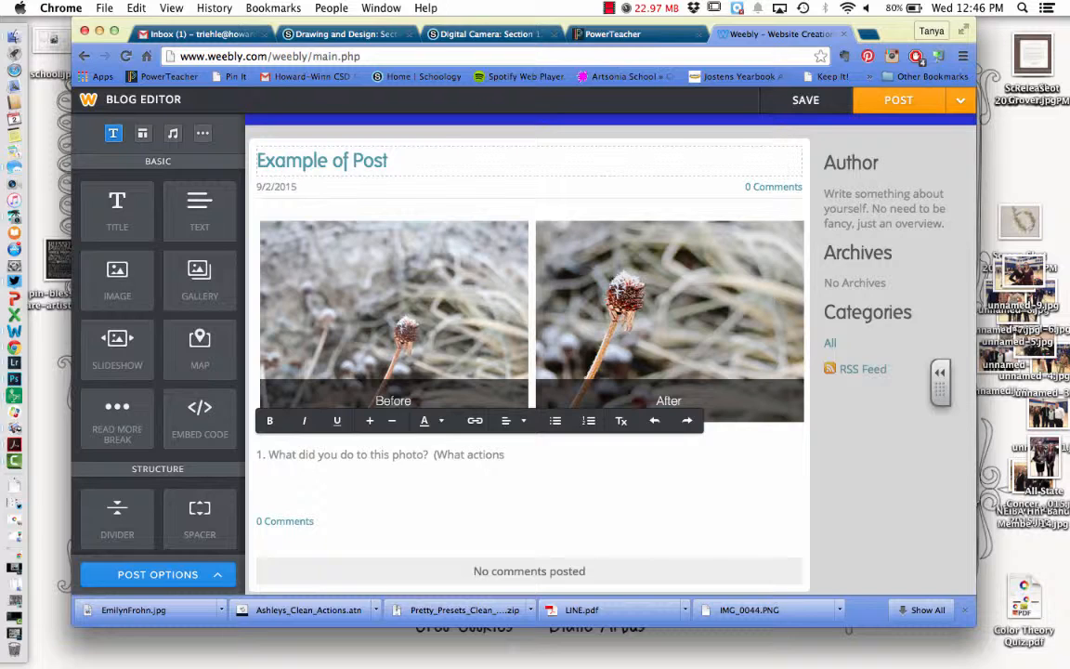
pyautogui.write(', cropping etc.)')
pyautogui.press('Return')
# - Write "2. What do really like about this photo?" on the second line of the text block and start a new line
pyautogui.write('2')
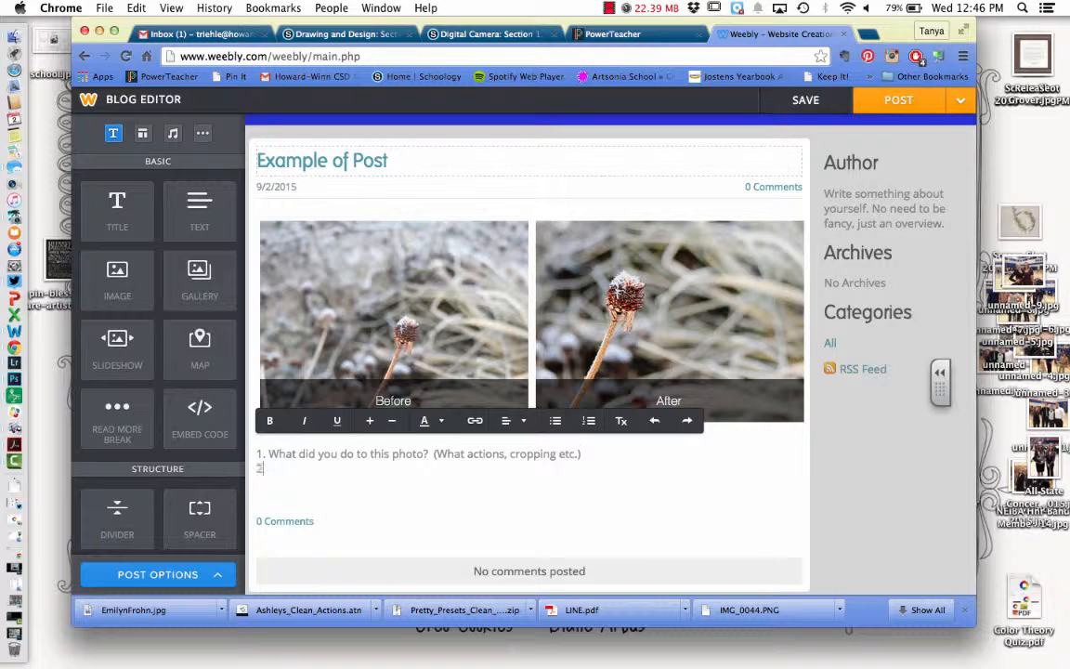
pyautogui.write('. What do really like ')
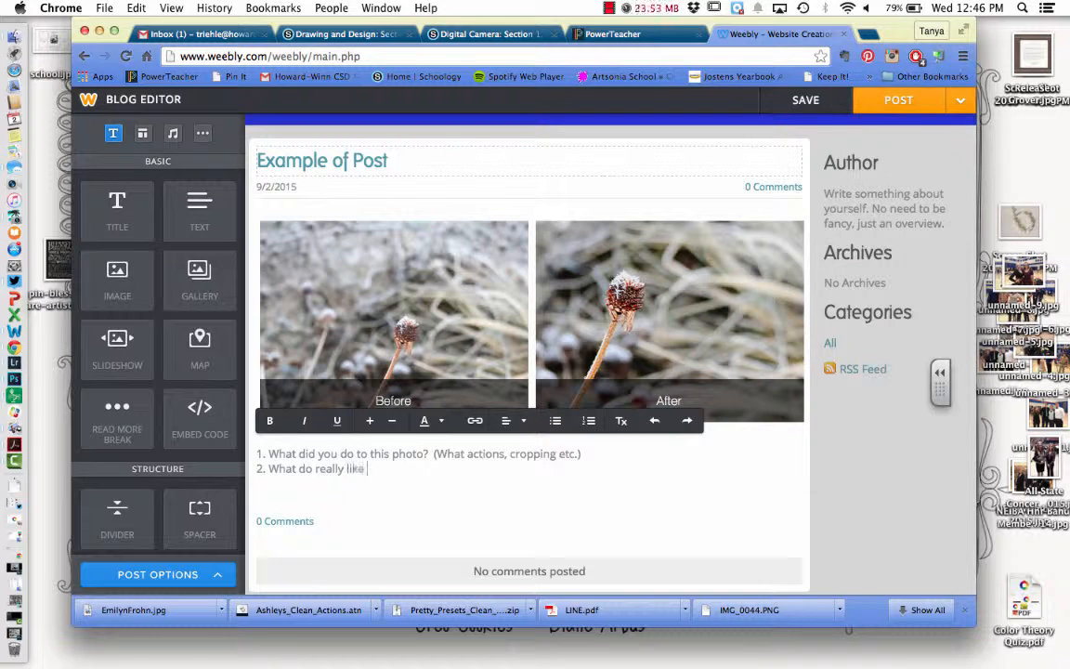
pyautogui.write('about this photo? ')
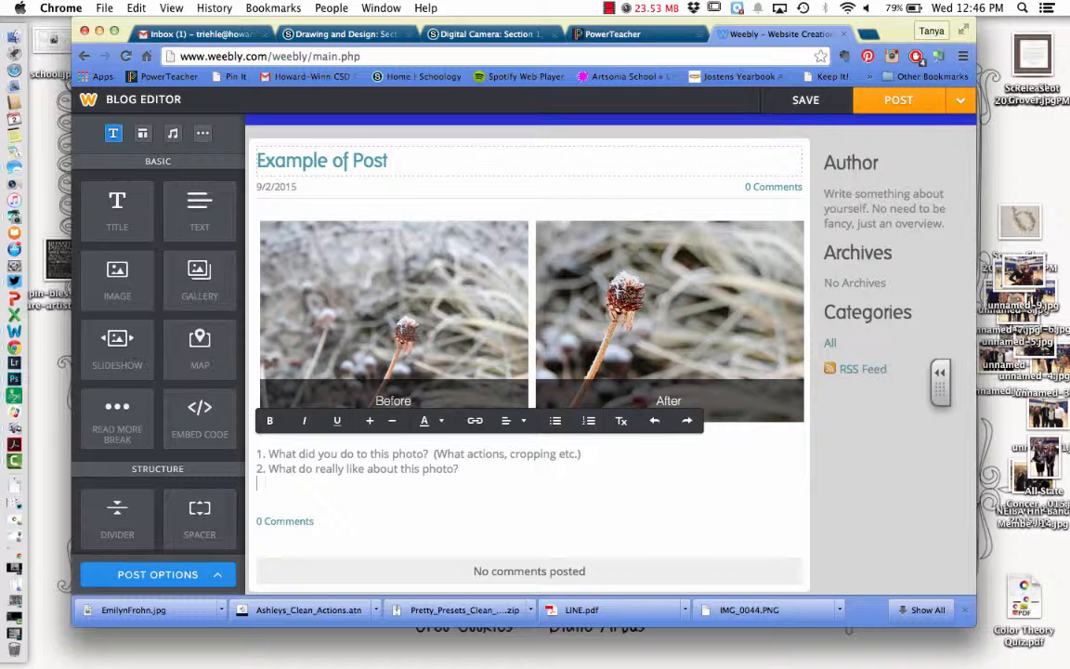
# - Write "3. What would you change?" on the third line of the text block and start a new line
pyautogui.write('3.  What would you change?')
pyautogui.press('Return')
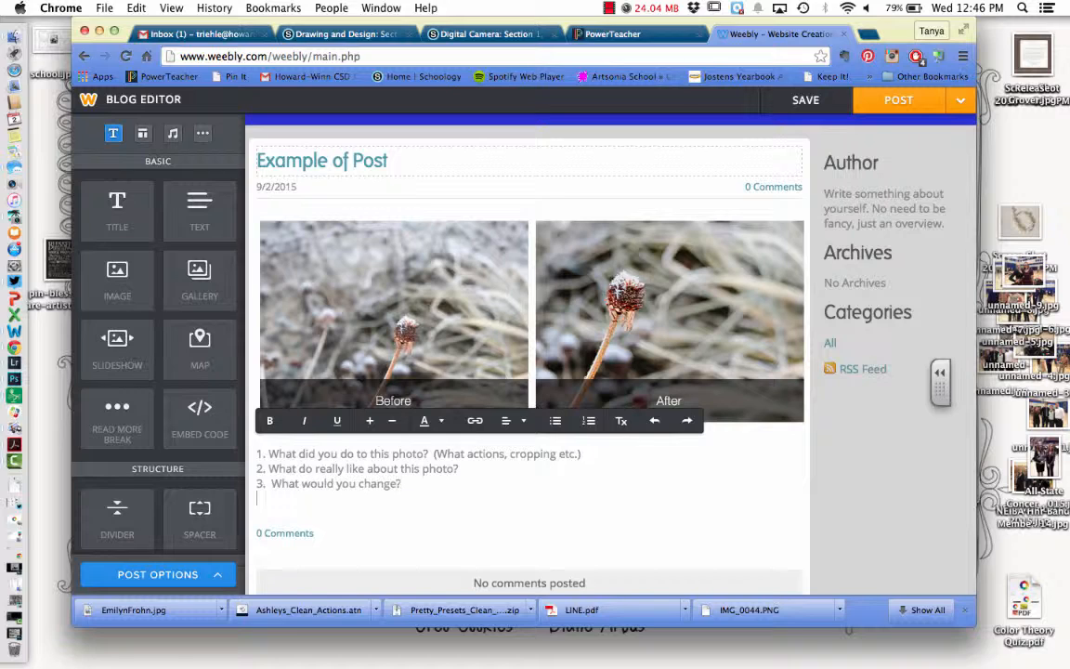
# - Write "4. How is your photo weighted? Is that the best to weight your photo? Please explain." on the fourth line of the text block
pyautogui.write('4. How is your photo wiegh')
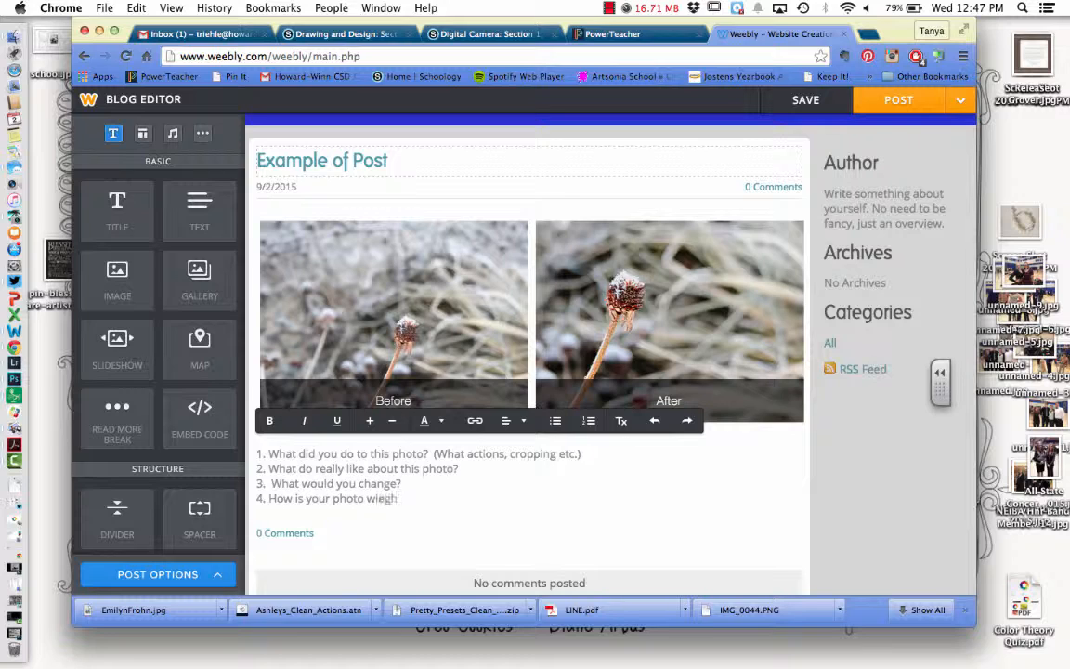
pyautogui.press('BackSpace')
pyautogui.press('BackSpace')
pyautogui.press('BackSpace')
pyautogui.press('BackSpace')
pyautogui.write('eighted?  Is that the ')
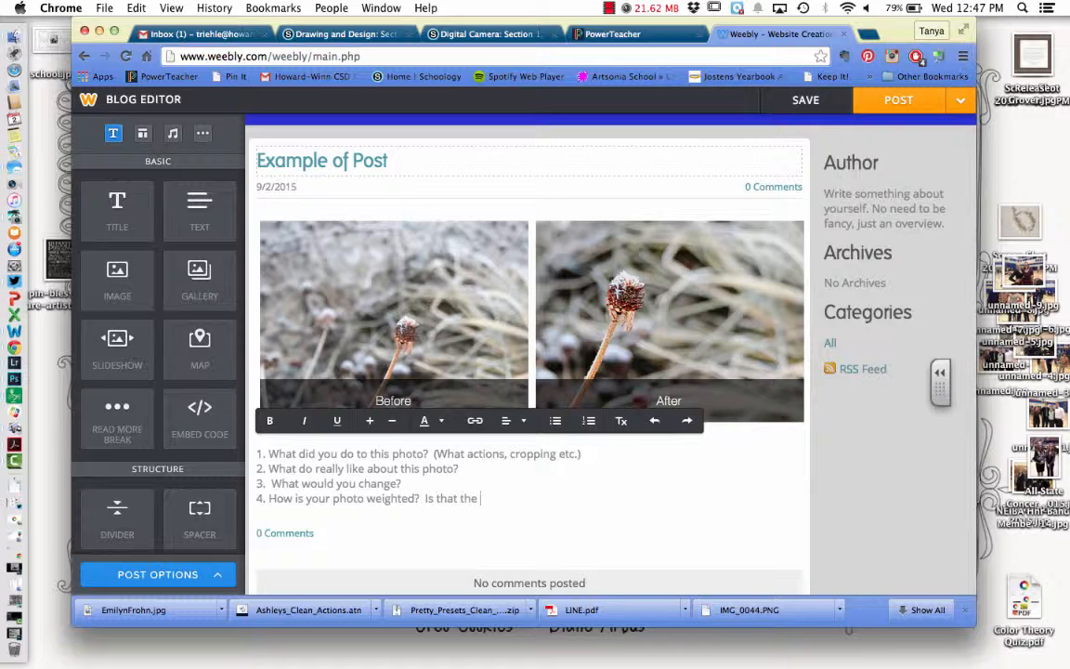
pyautogui.write('best to weight your photo')
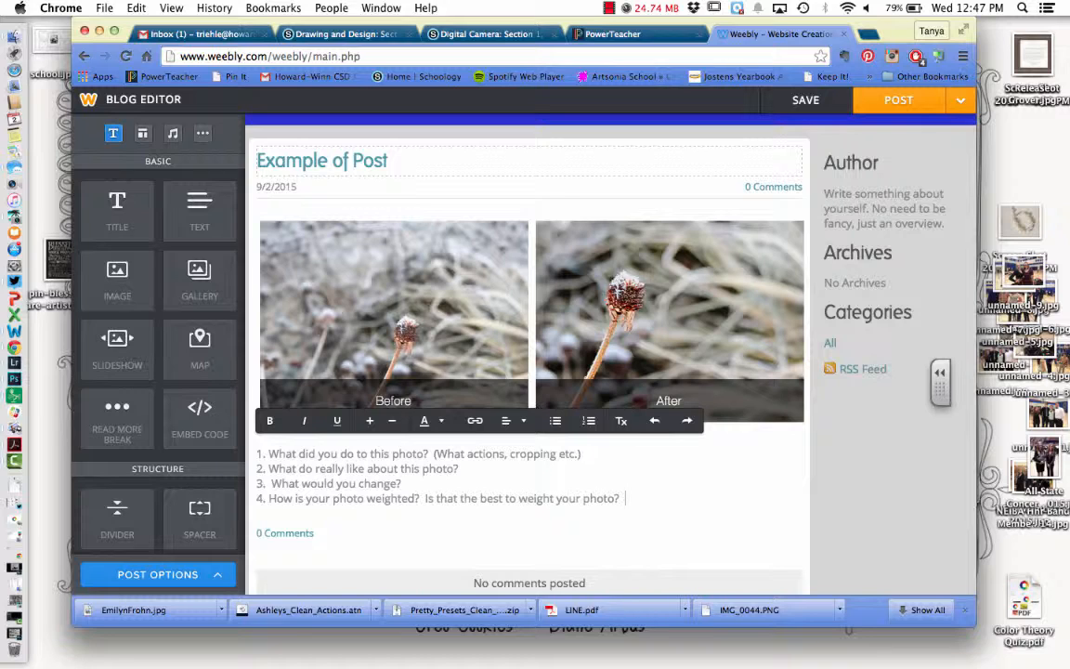
pyautogui.write('?  Please explain')
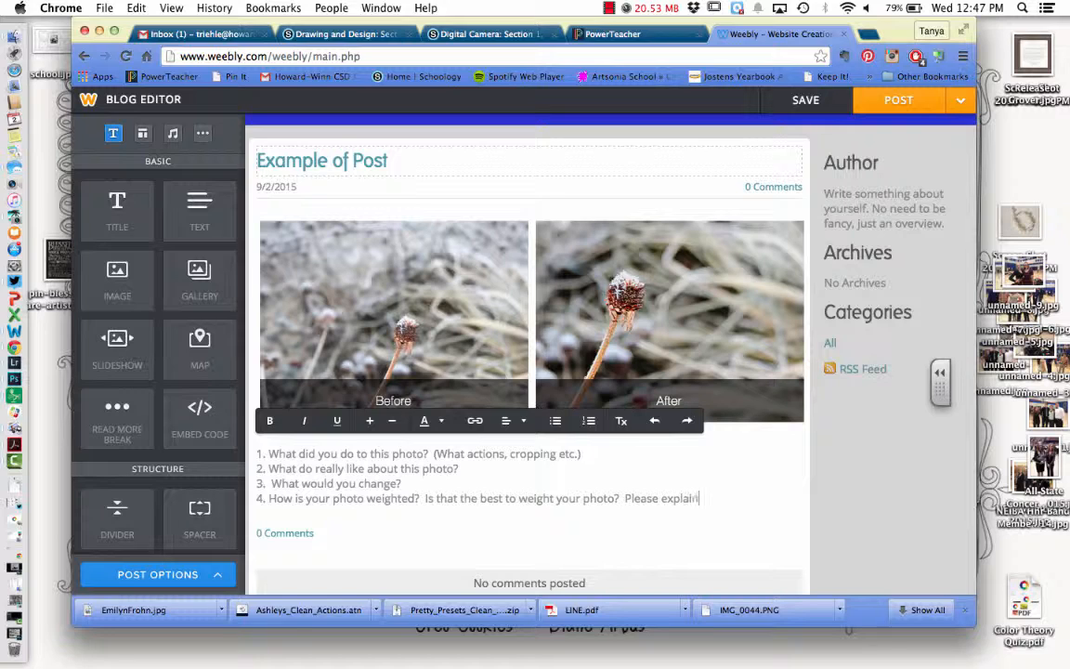
pyautogui.write('.')
# - Post the finished "Example of Post" entry to the blog page and dismiss the confirmation
pyautogui.click(893, 98)
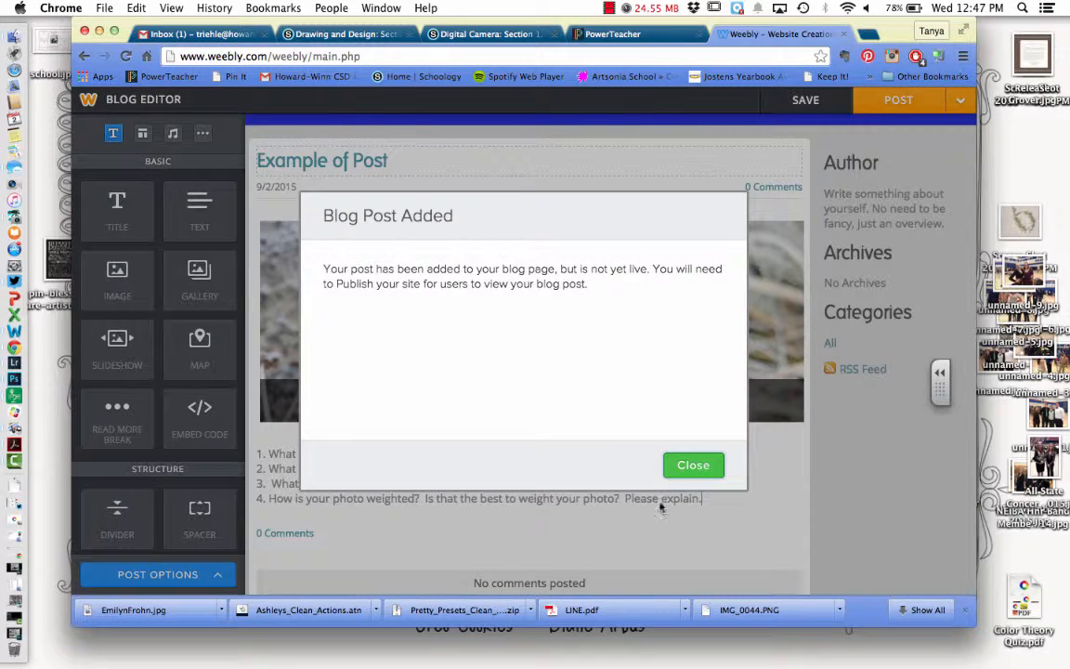
pyautogui.click(688, 465)
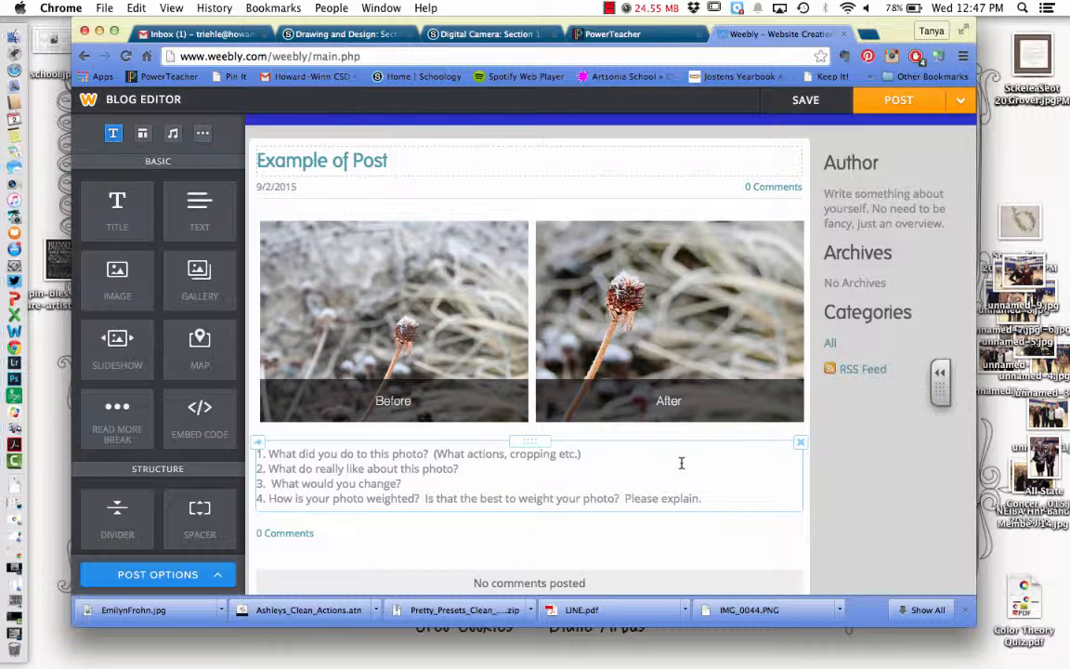